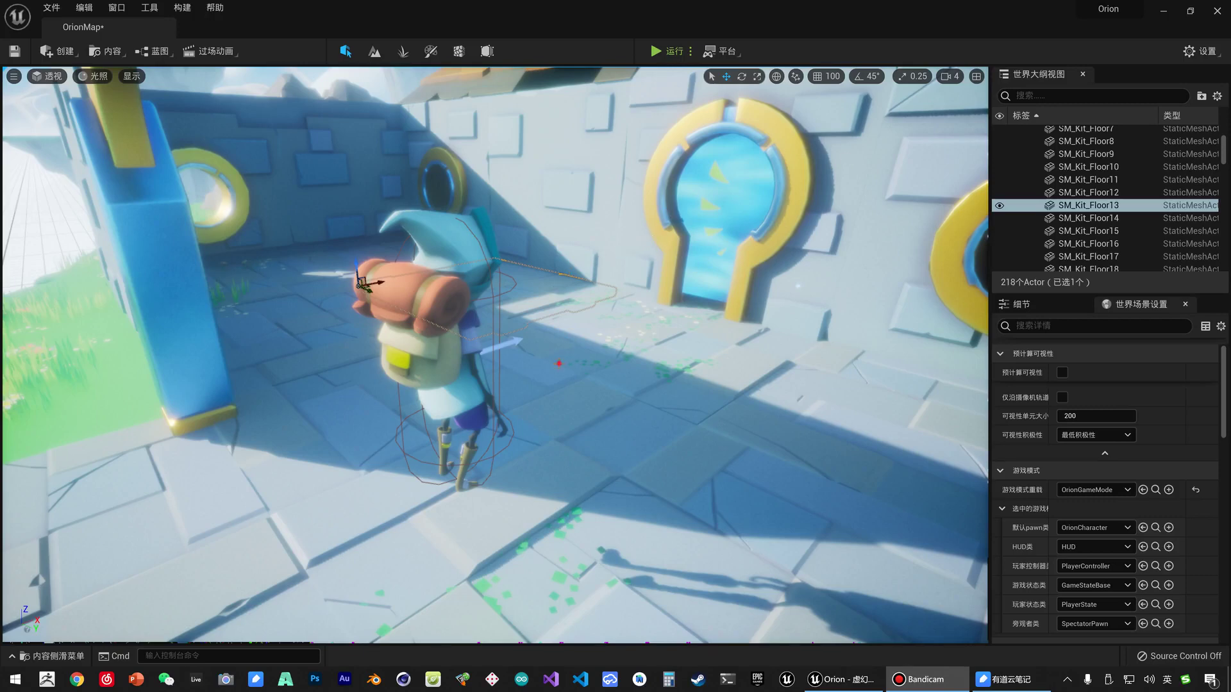
Open the Content Drawer and go to the _Orion FXs folder, which holds FX_Dusts.
key("ctrl+space")
scroll(116, 551, "up", 1)
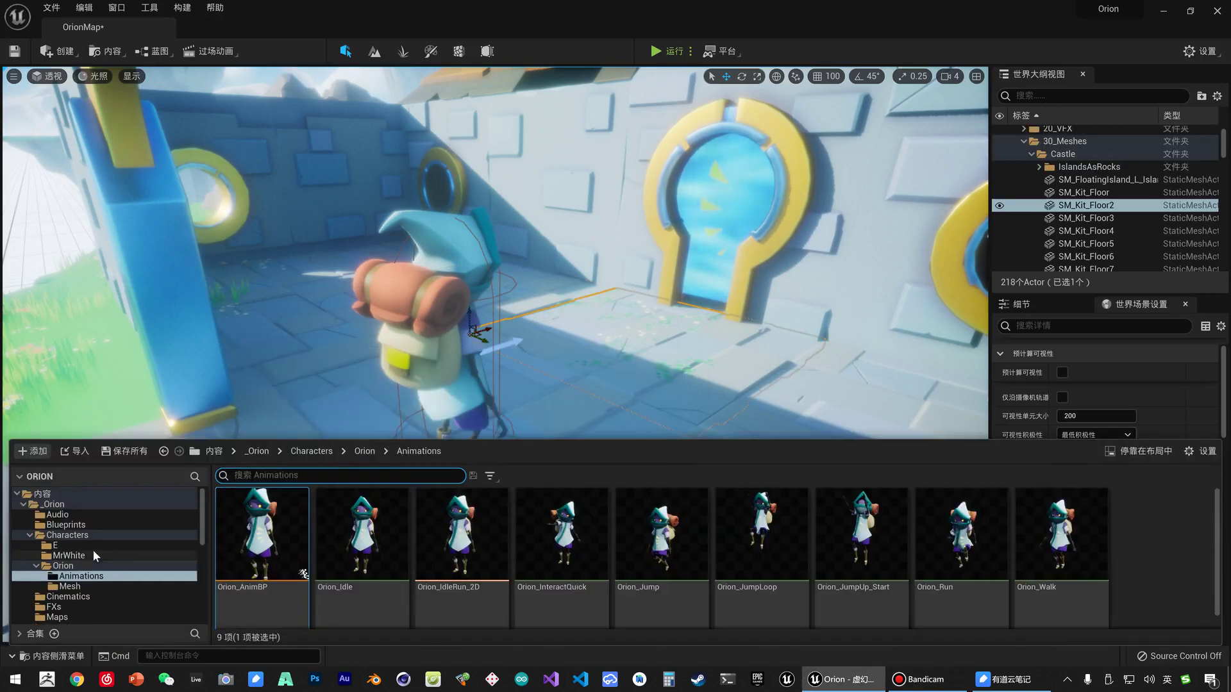
left_click(30, 536)
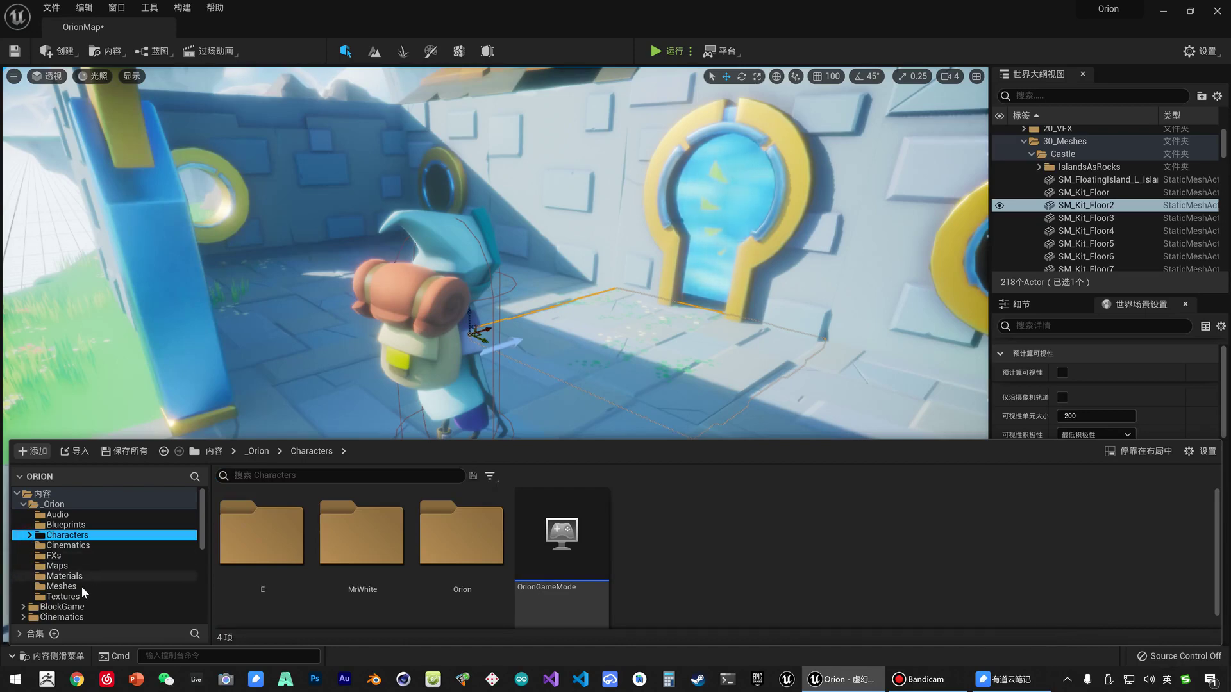
left_click(63, 557)
left_click(403, 545)
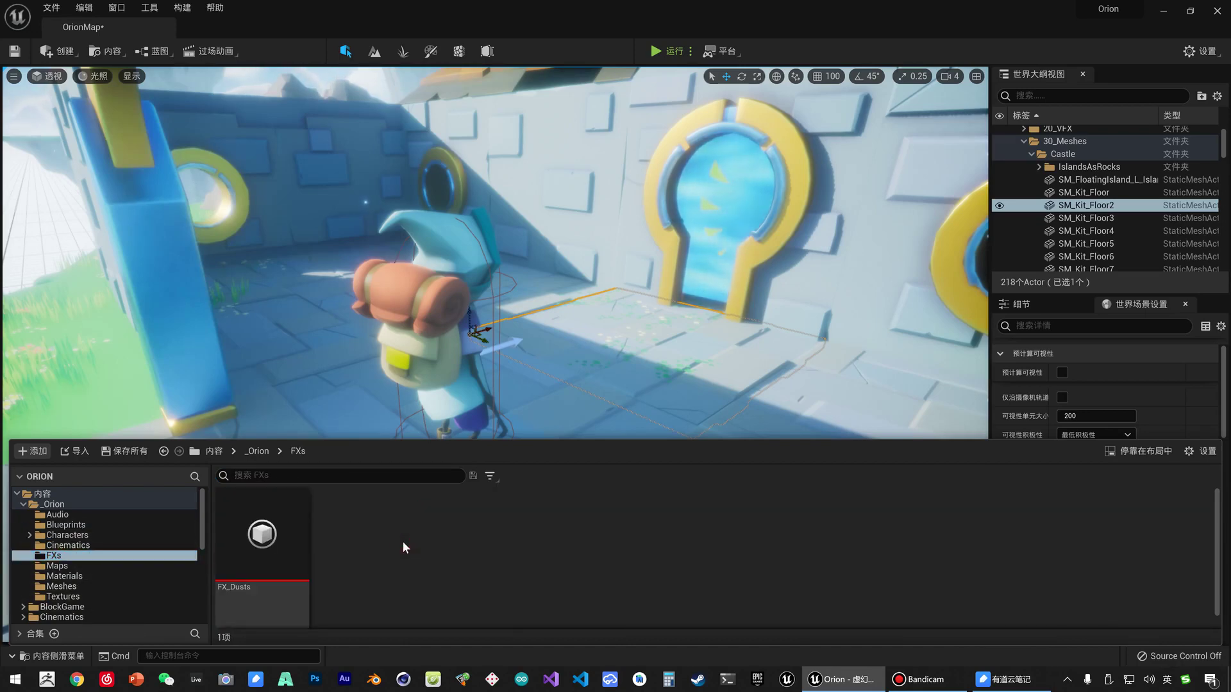
Create a new Niagara System in the FXs folder and start the new system from selected emitters option.
right_click(403, 546)
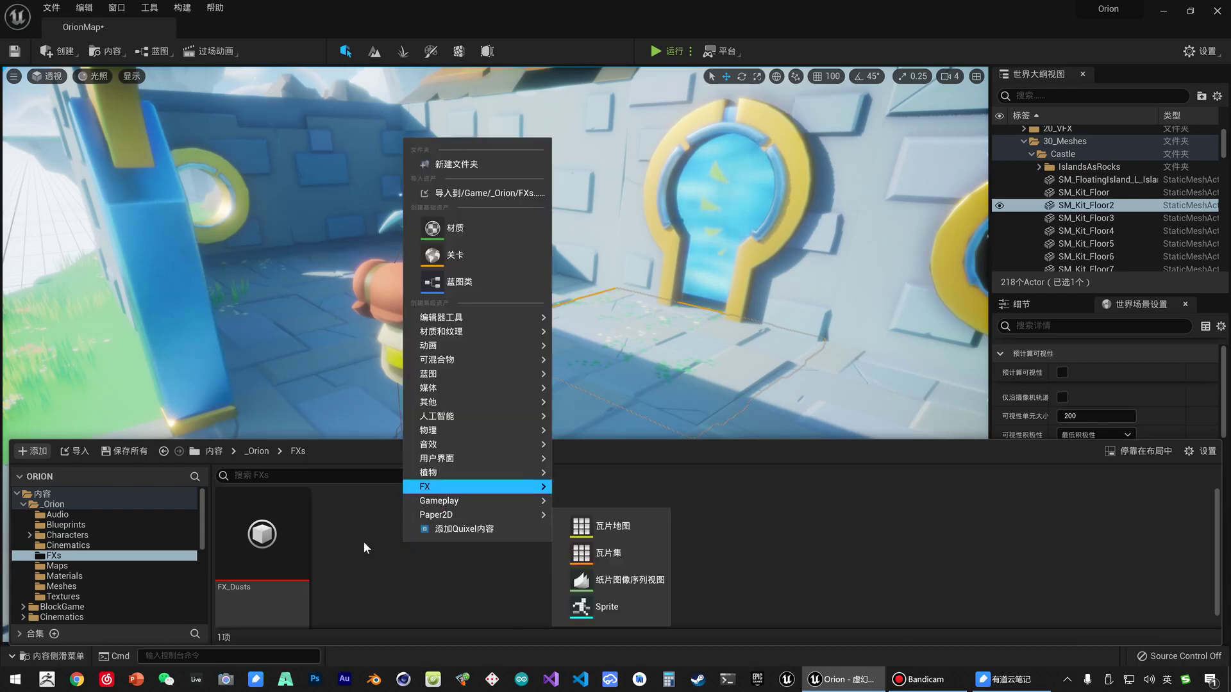
left_click(368, 544)
right_click(374, 542)
mouse_move(402, 487)
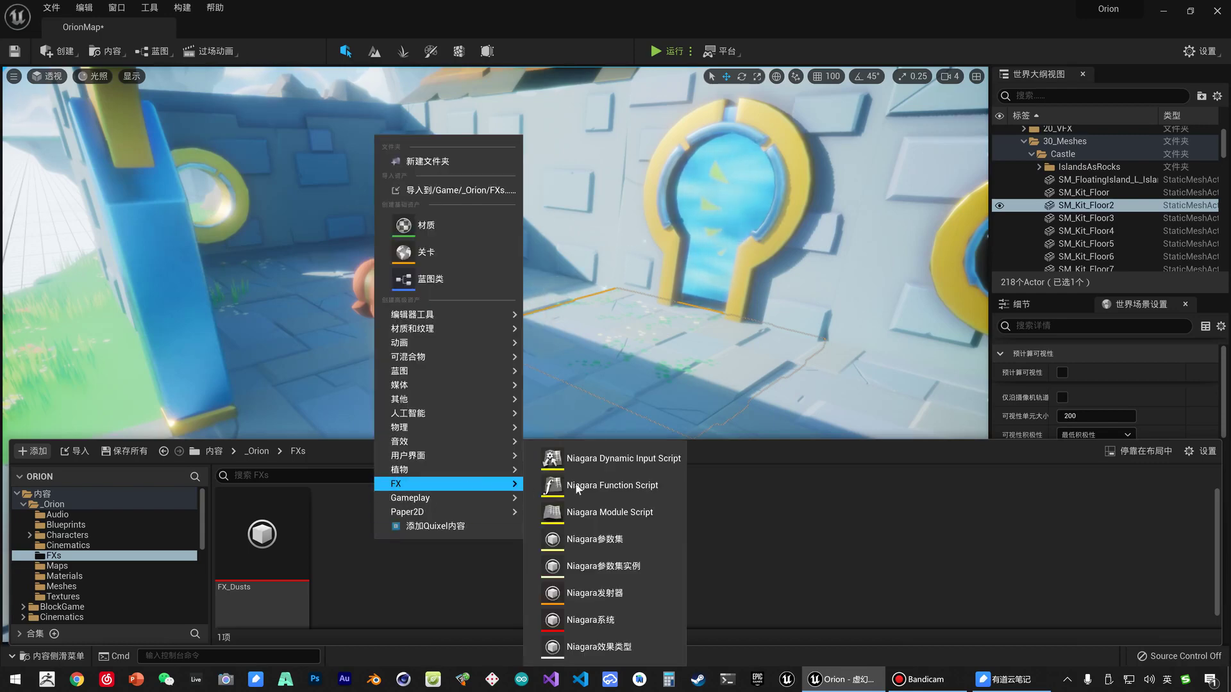
left_click(593, 621)
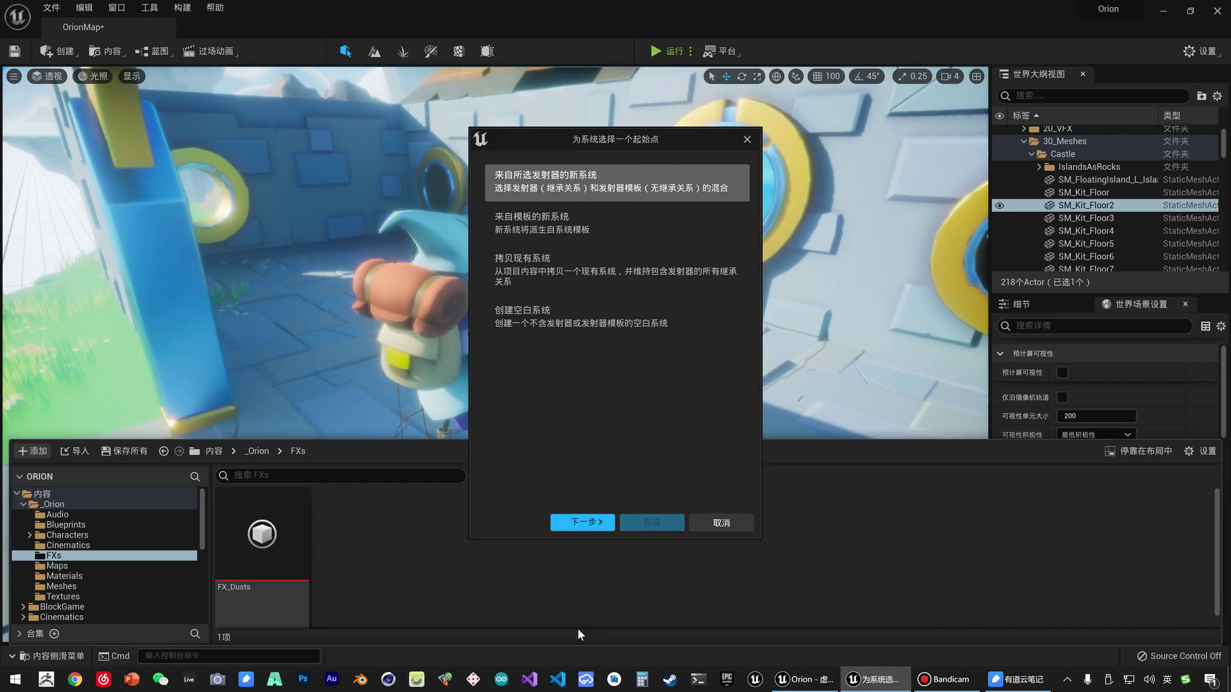
left_click_drag(620, 138, 626, 143)
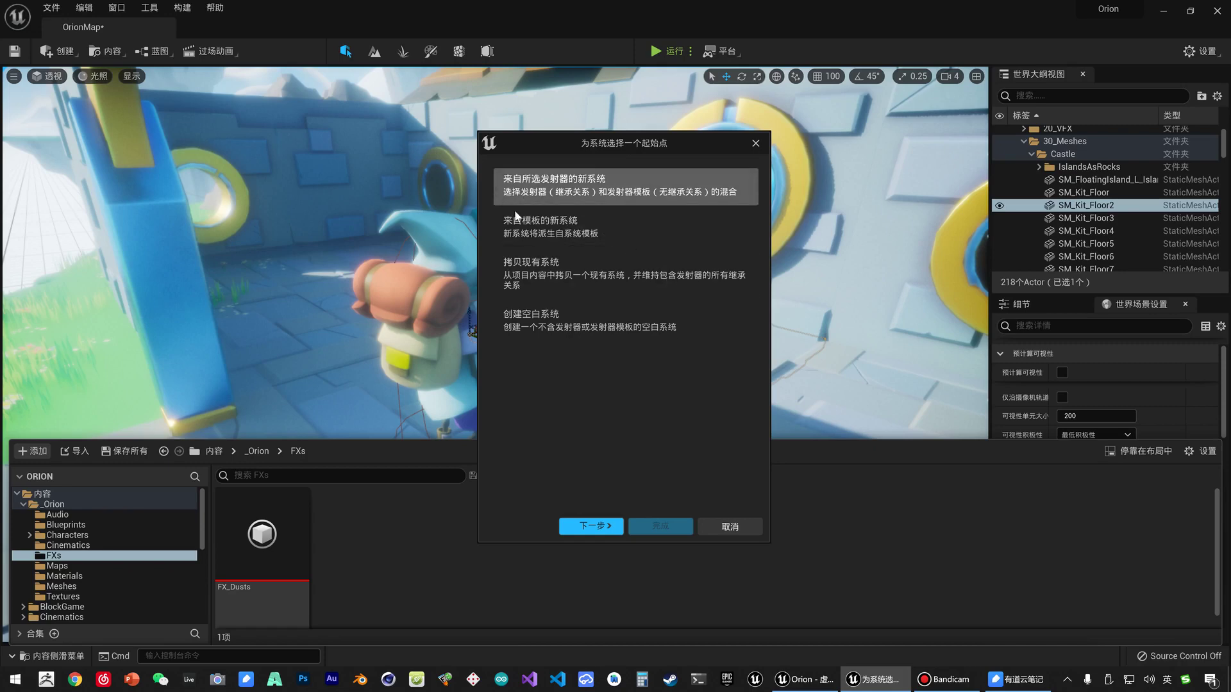
Choose the Omnidirectional Burst emitter template and add it to the emitters to include.
left_click(586, 532)
scroll(651, 346, "down", 3)
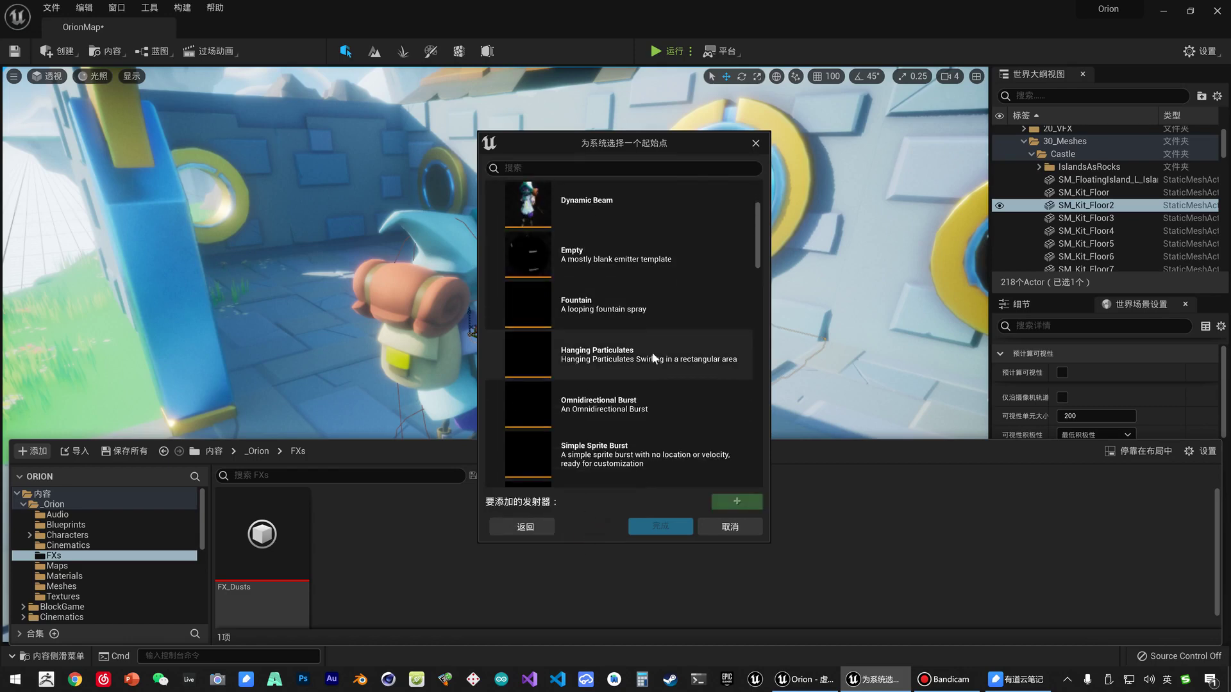
scroll(654, 357, "down", 2)
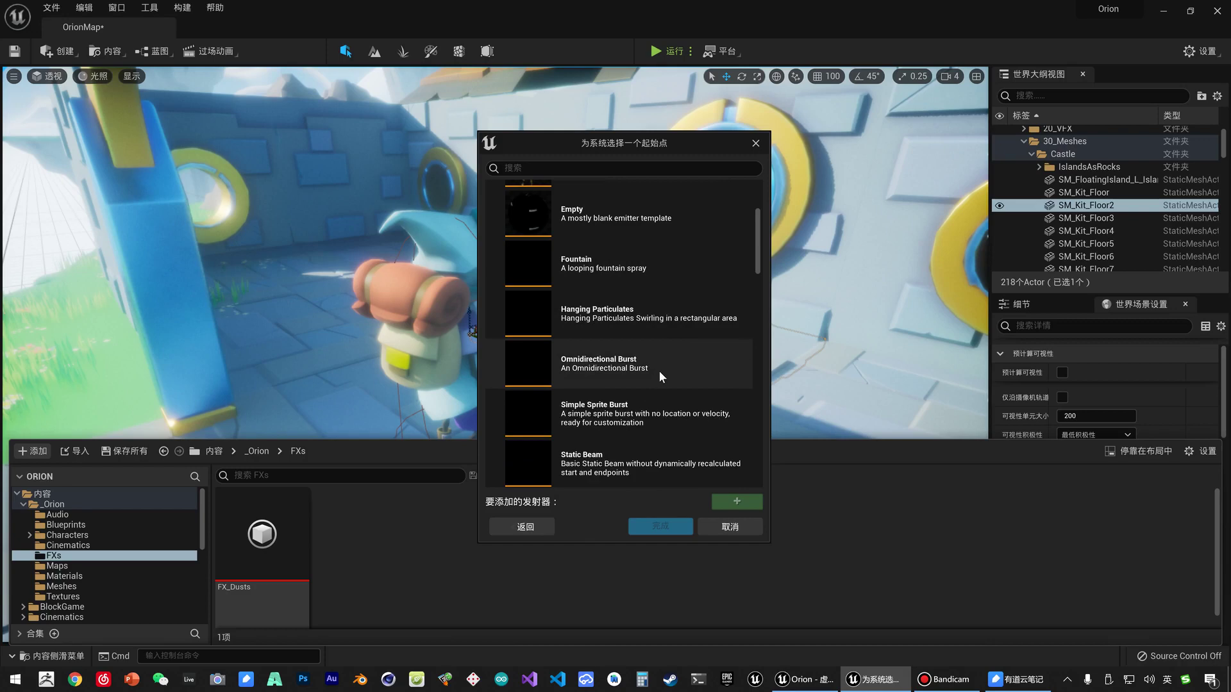
left_click(602, 370)
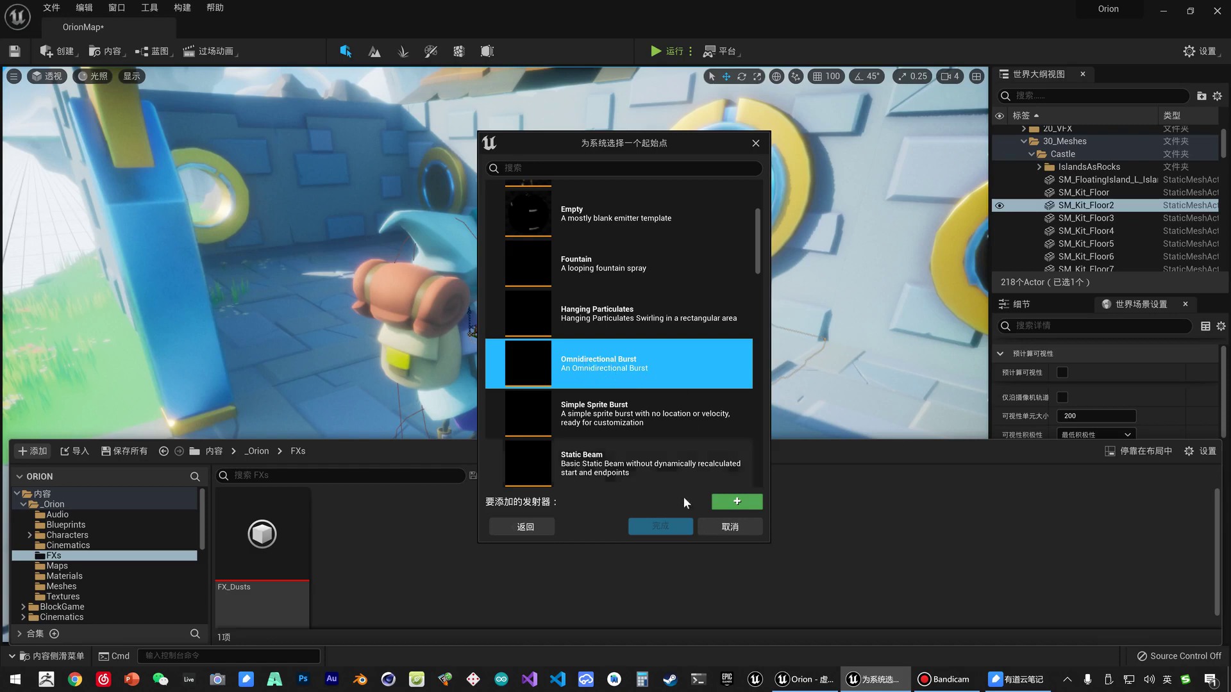
double_click(623, 370)
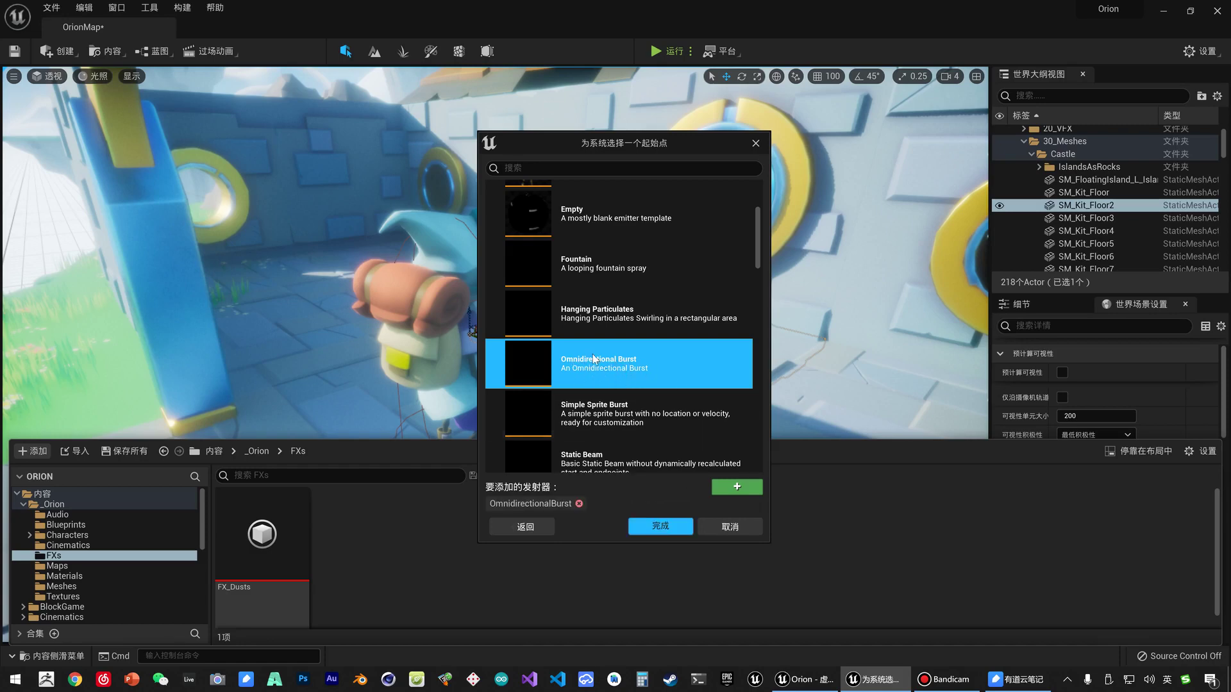
Finish the wizard, name the asset FX_Fireflies, and open it in the Niagara editor.
left_click(660, 526)
type("FX_Fireflies")
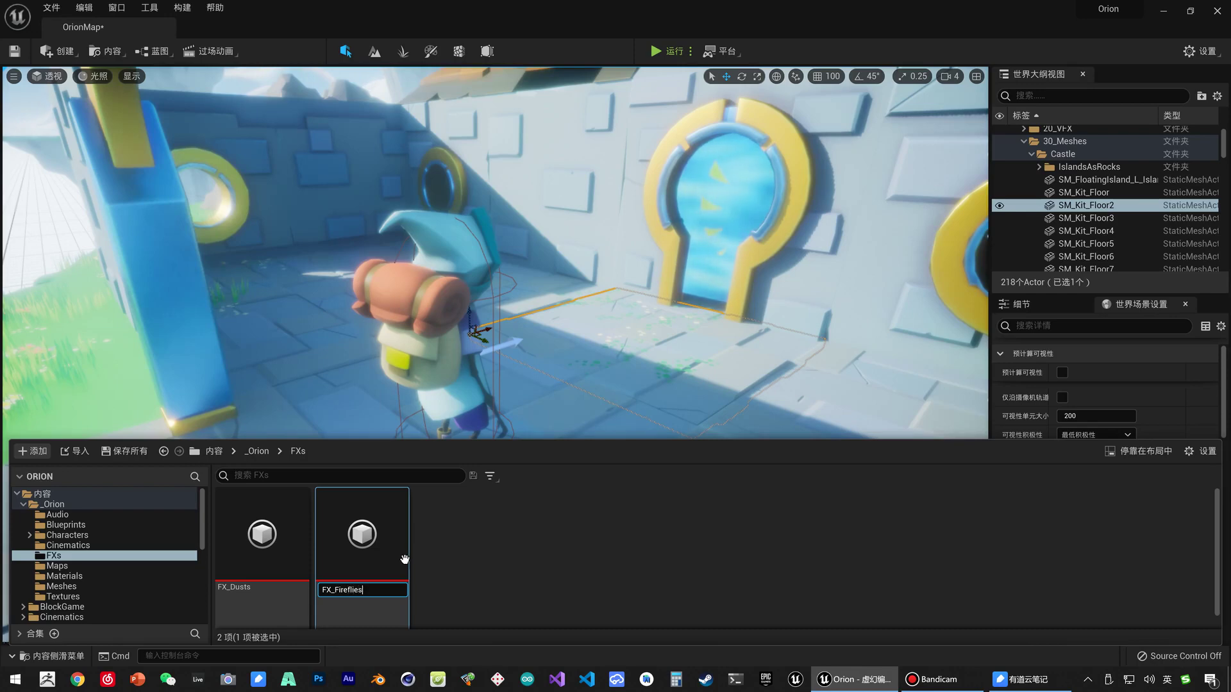
key("Return")
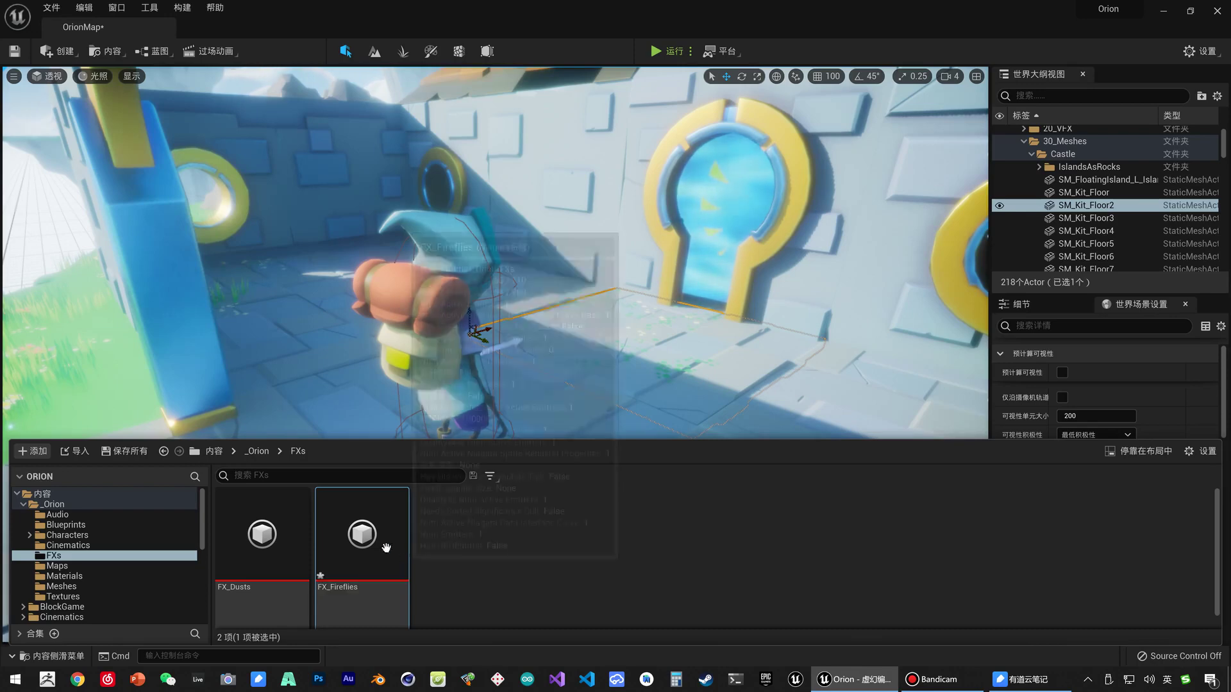
double_click(368, 571)
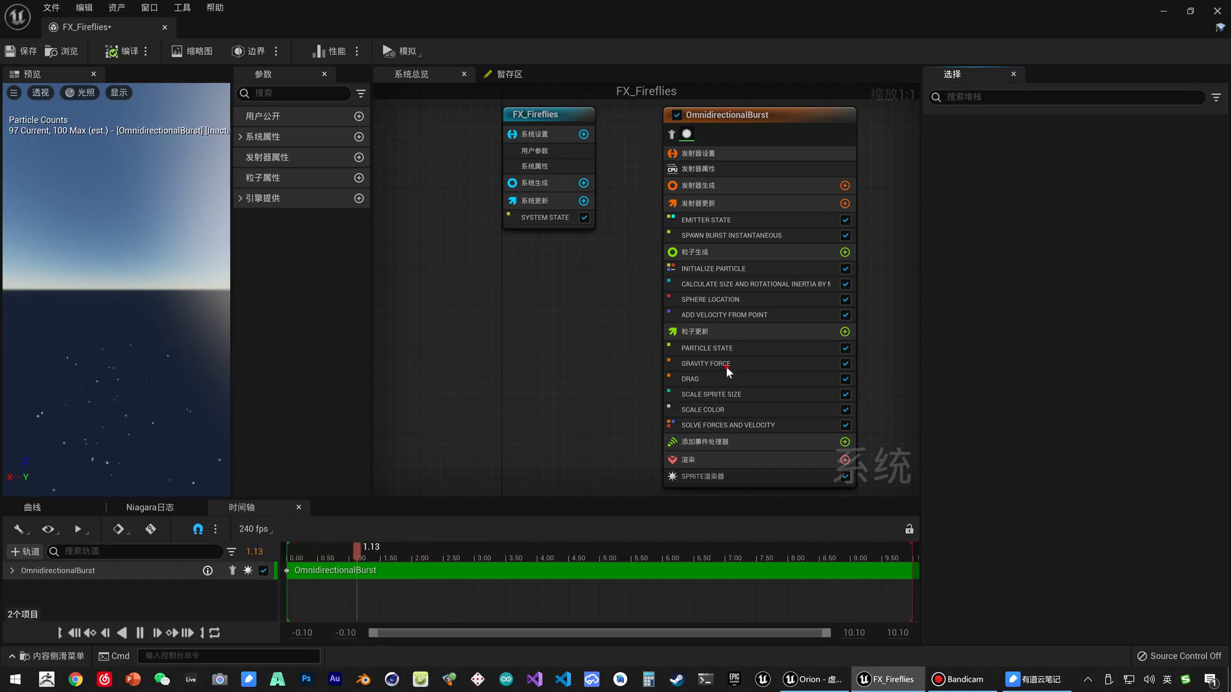
Delete Gravity Force and set Add Velocity From Point strength to 50 minimum, 100 maximum.
left_click(693, 365)
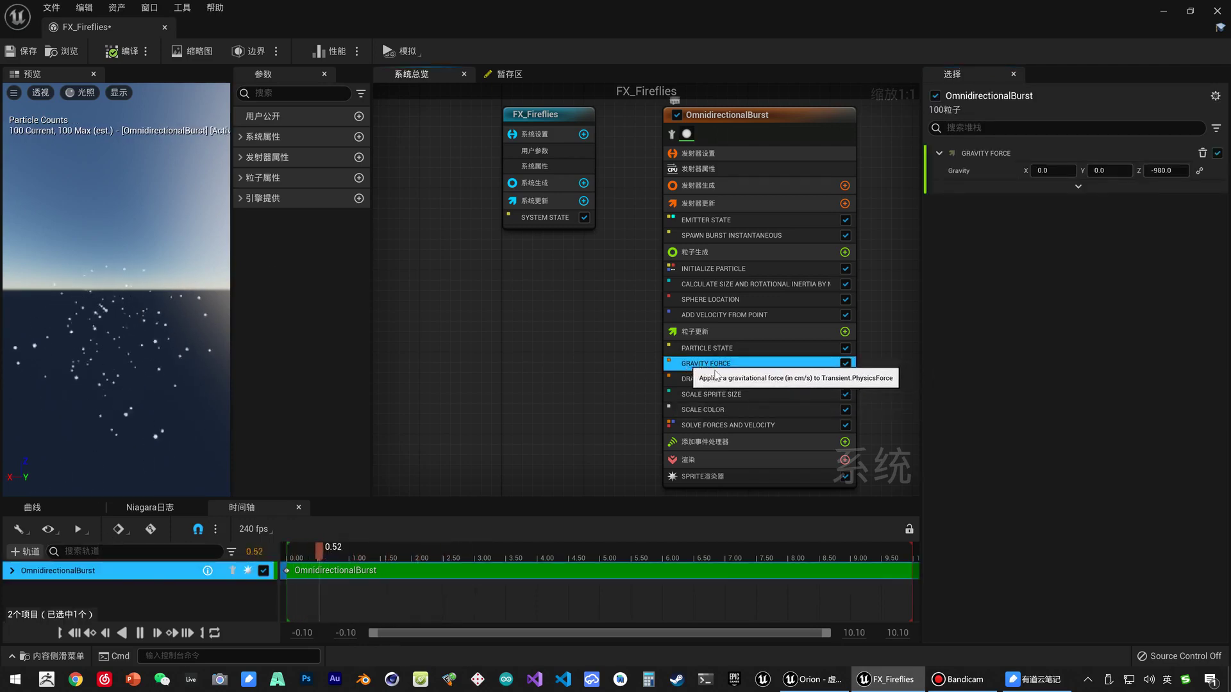
key("Delete")
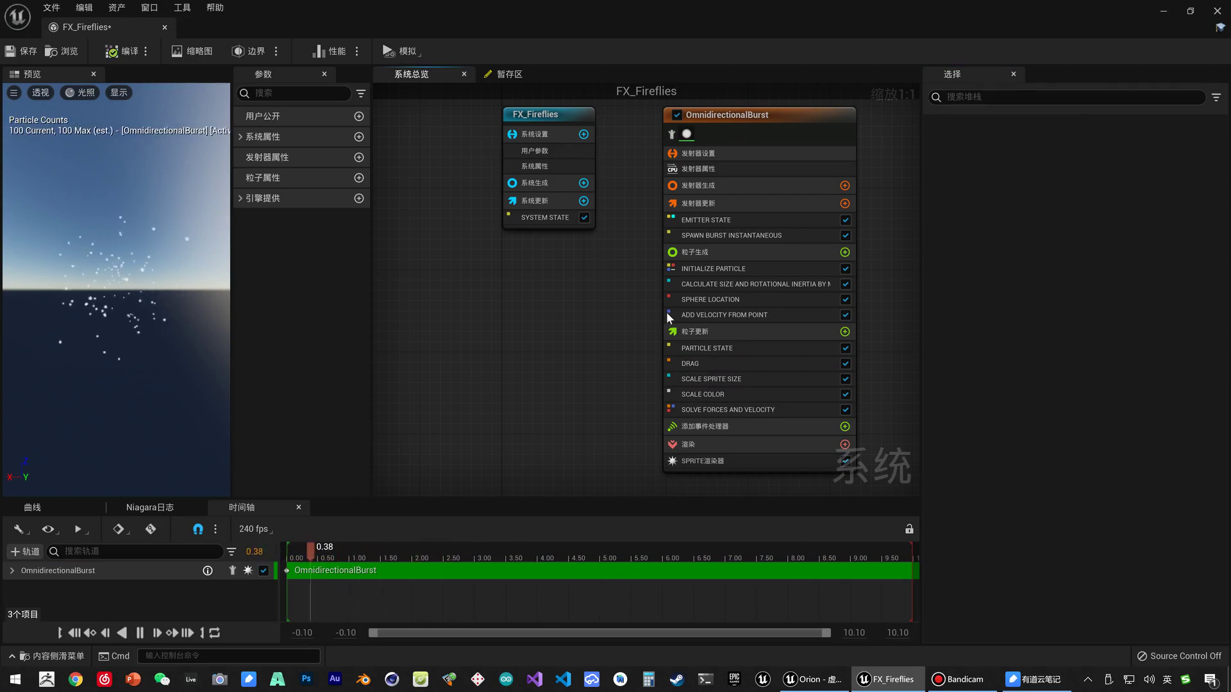
left_click(702, 316)
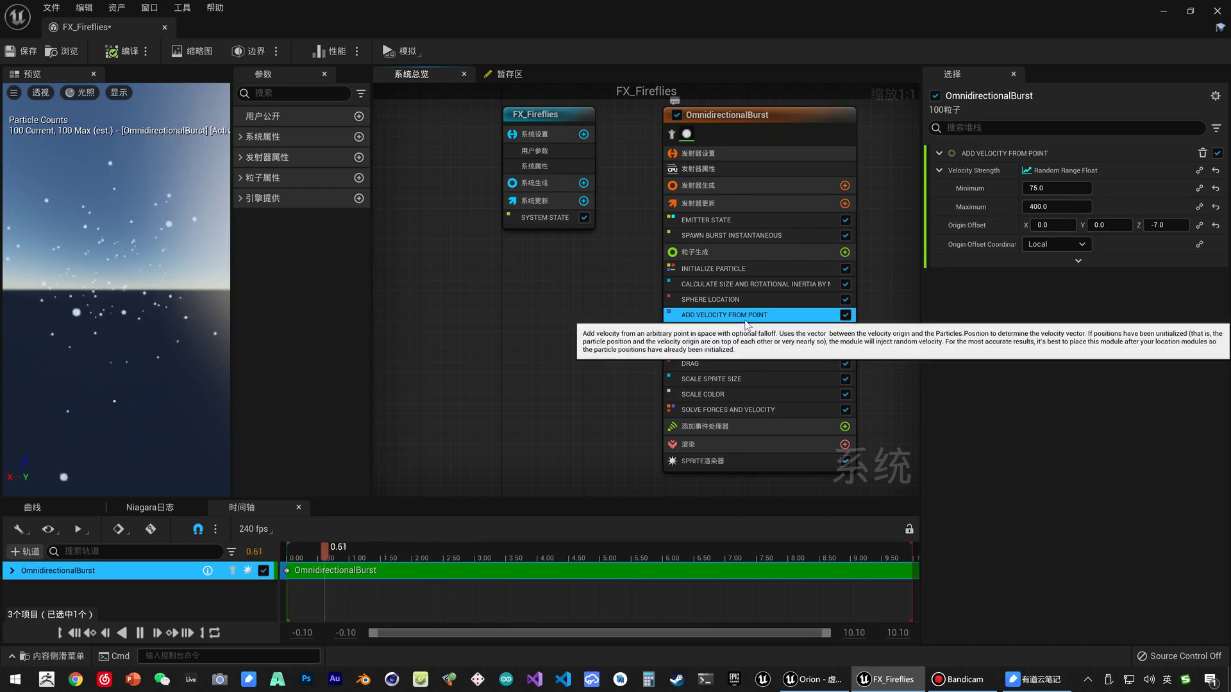
left_click(1043, 209)
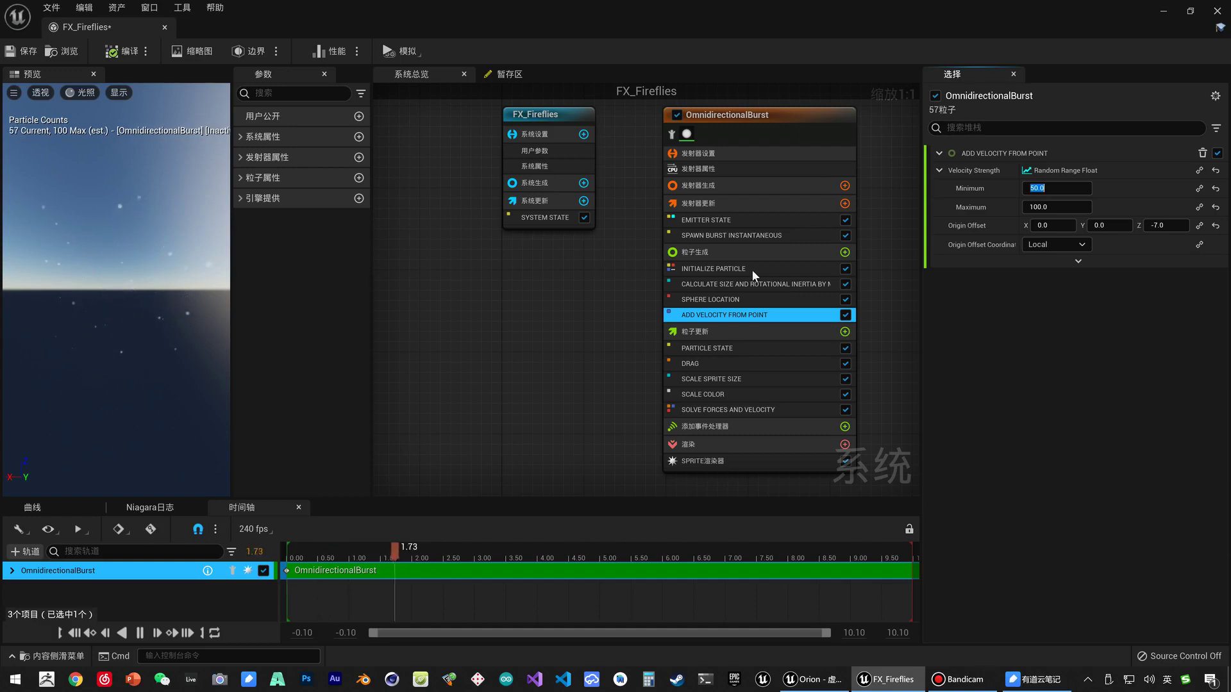
left_click(710, 269)
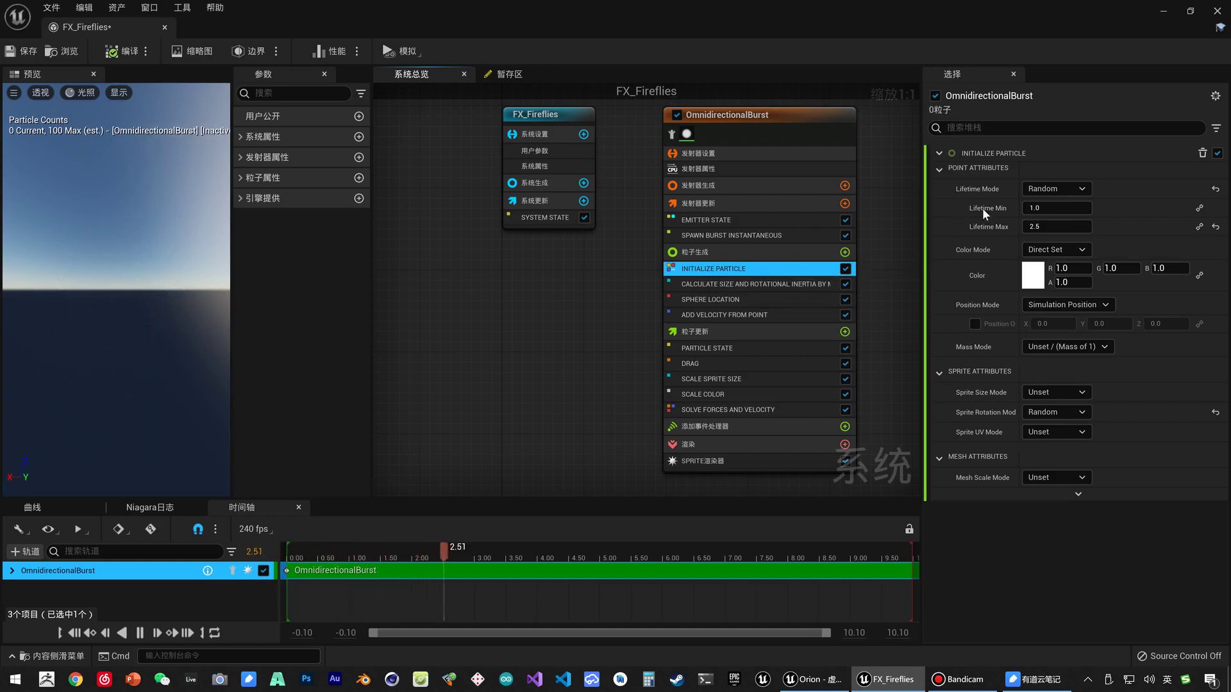
Set Initialize Particle lifetime to a minimum of 8 and maximum of 10.
left_click(1054, 209)
type("5")
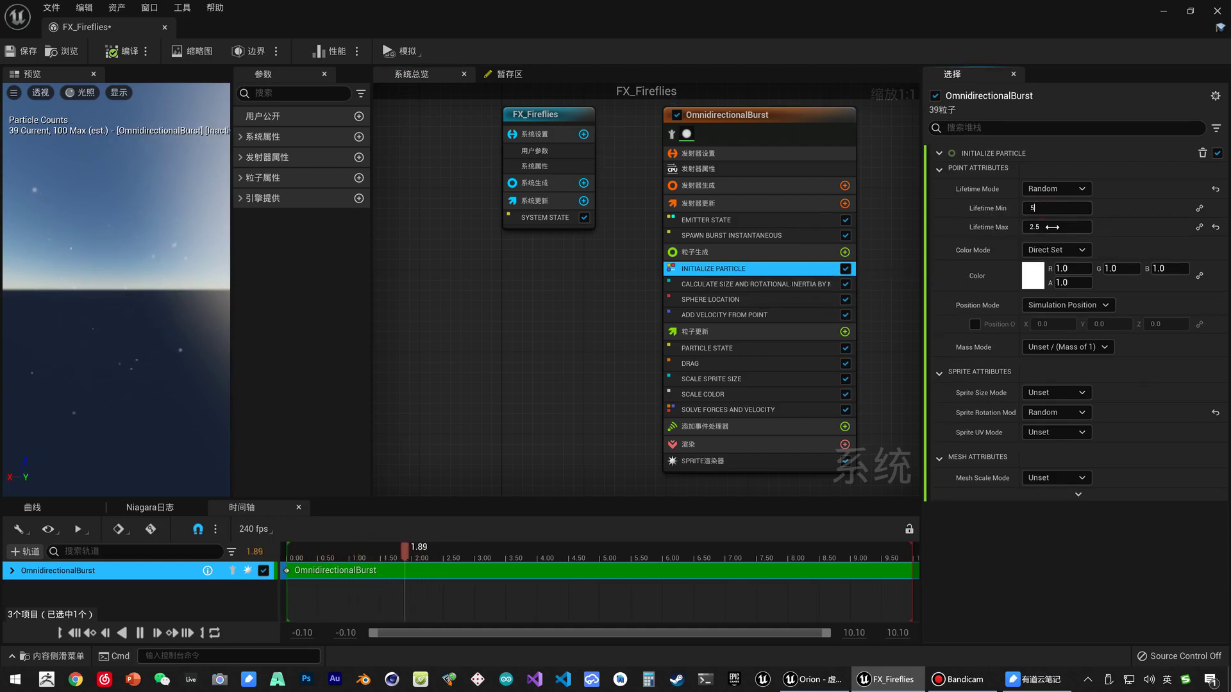
type("8")
left_click(1048, 227)
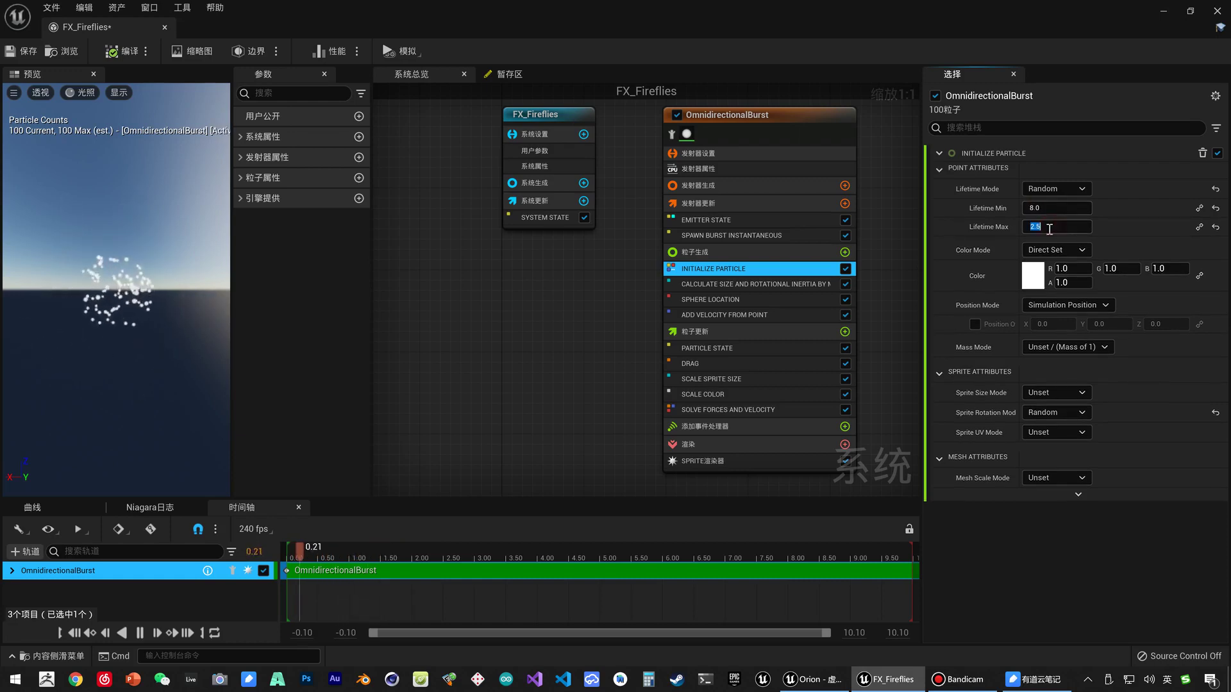
type("10")
key("Return")
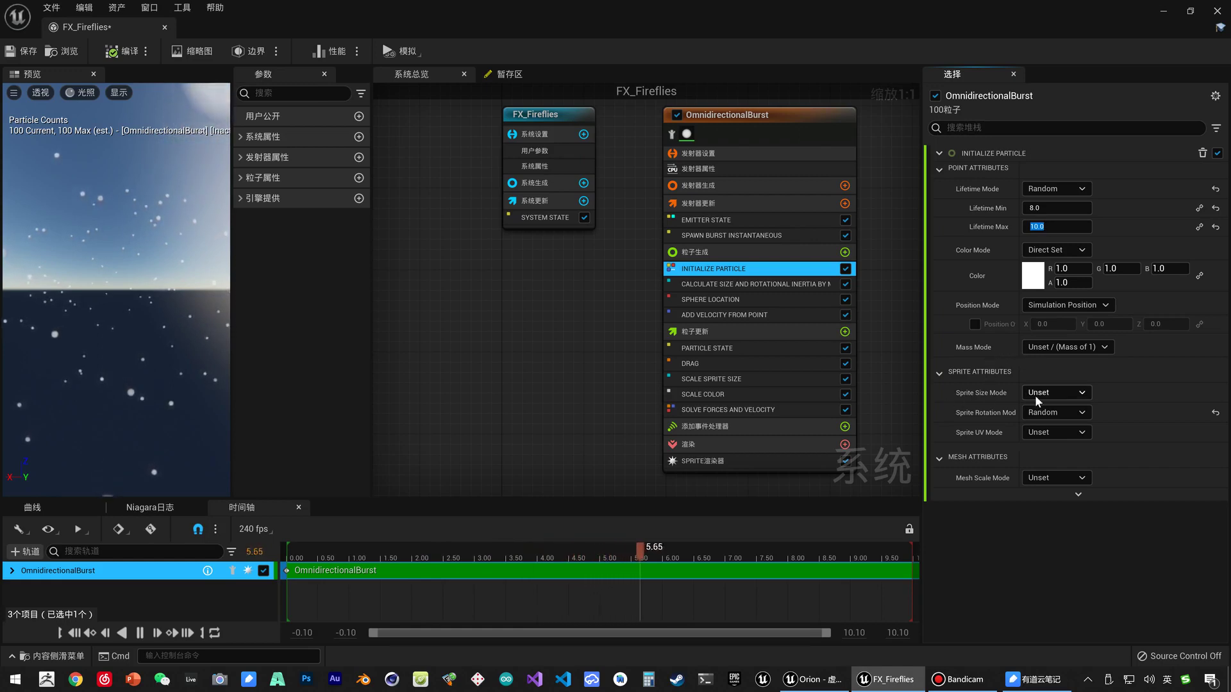
Set Sprite Size Mode to Random Uniform with a range of 0.5 to 1.0.
left_click(1082, 393)
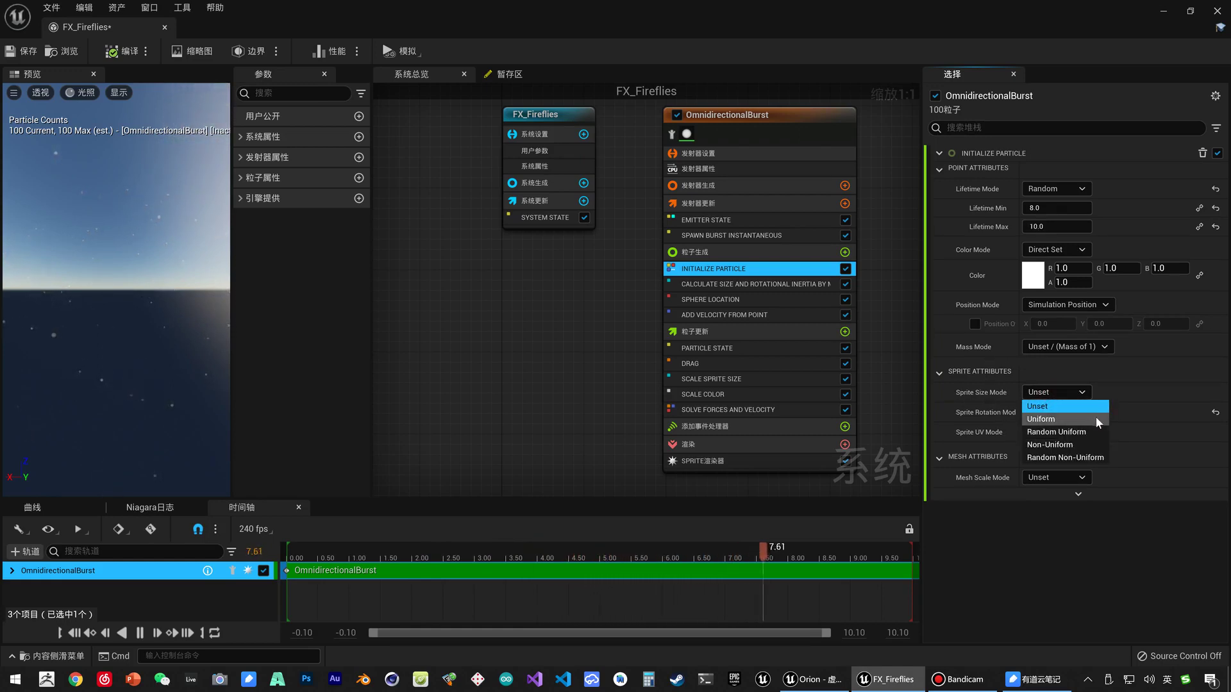
left_click(1051, 433)
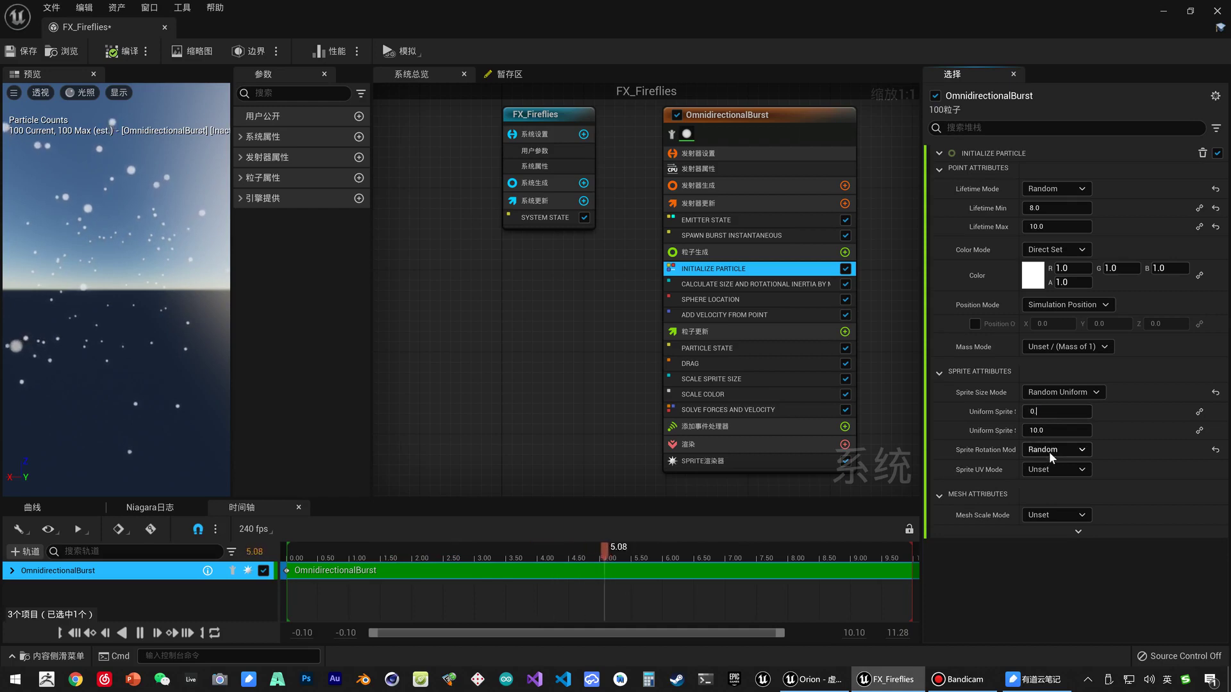
type("0.5")
key("Tab")
type("1")
key("Return")
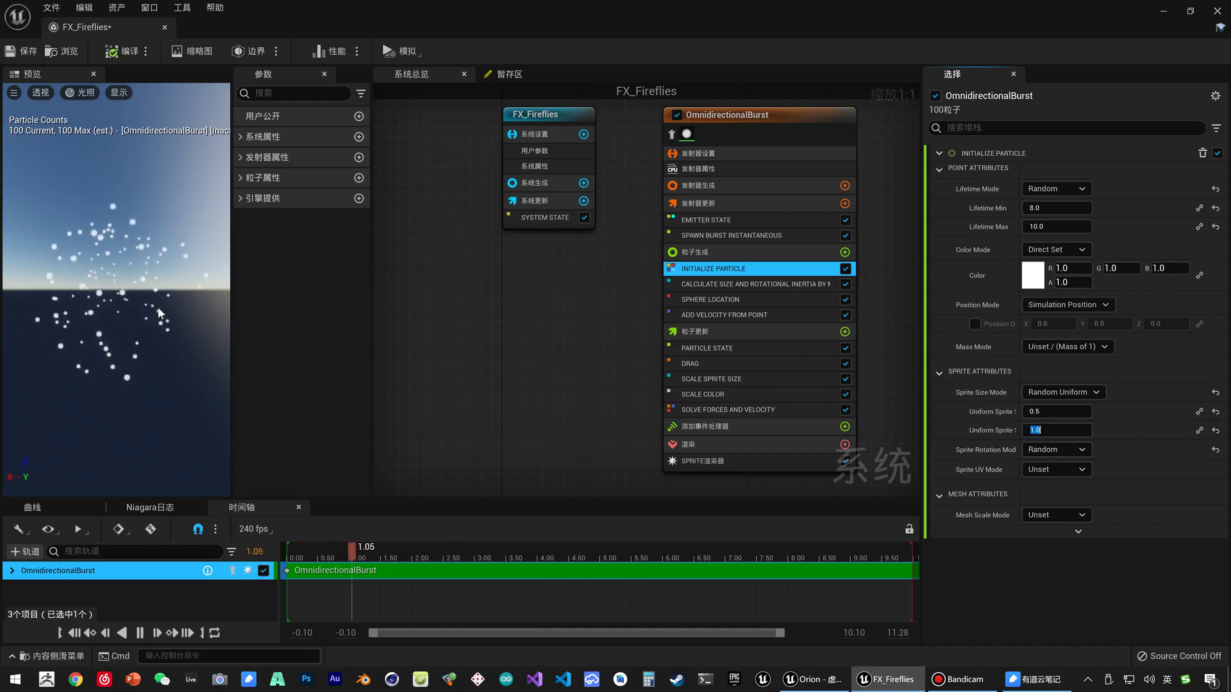
left_click(141, 302)
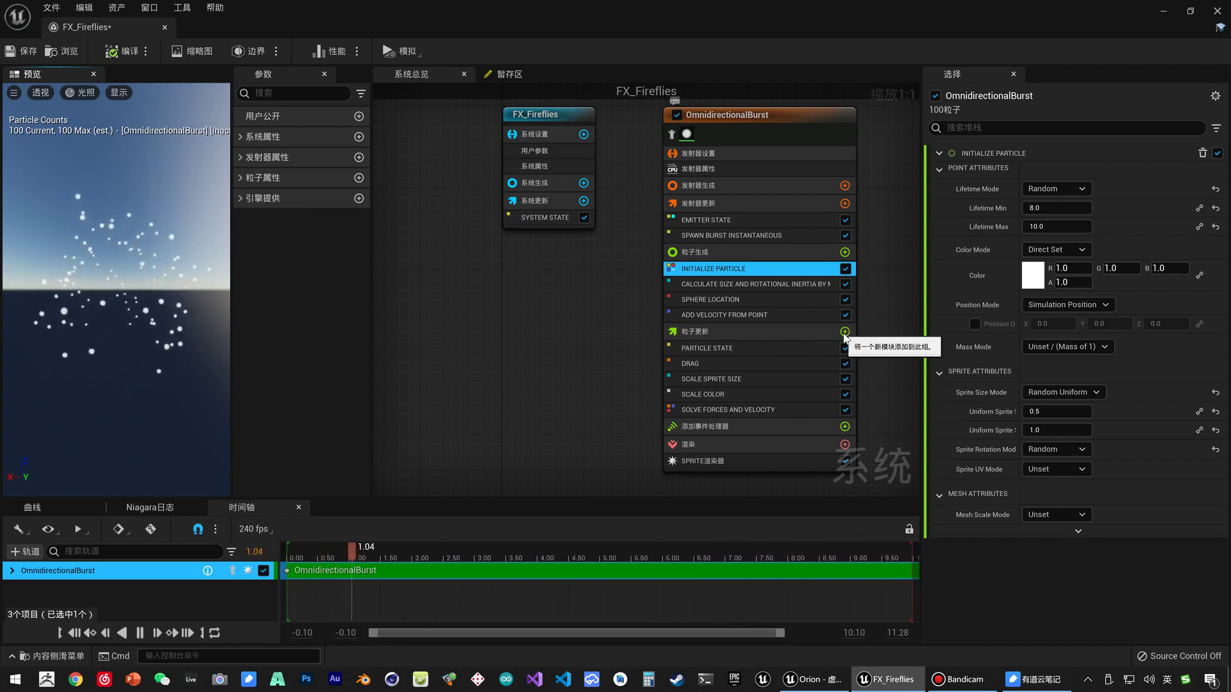
Add Curl Noise Force to Particle Update before Solve Forces and Velocity, with Noise Strength 200.
left_click(844, 332)
type("cu")
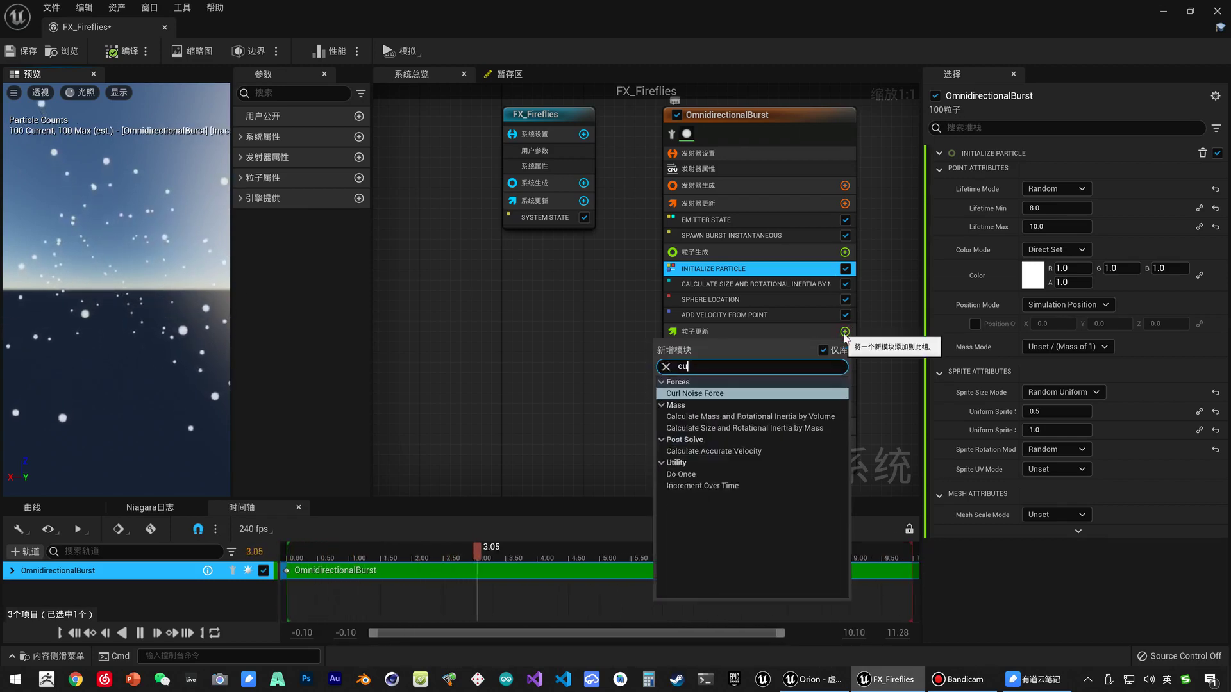
type("rl")
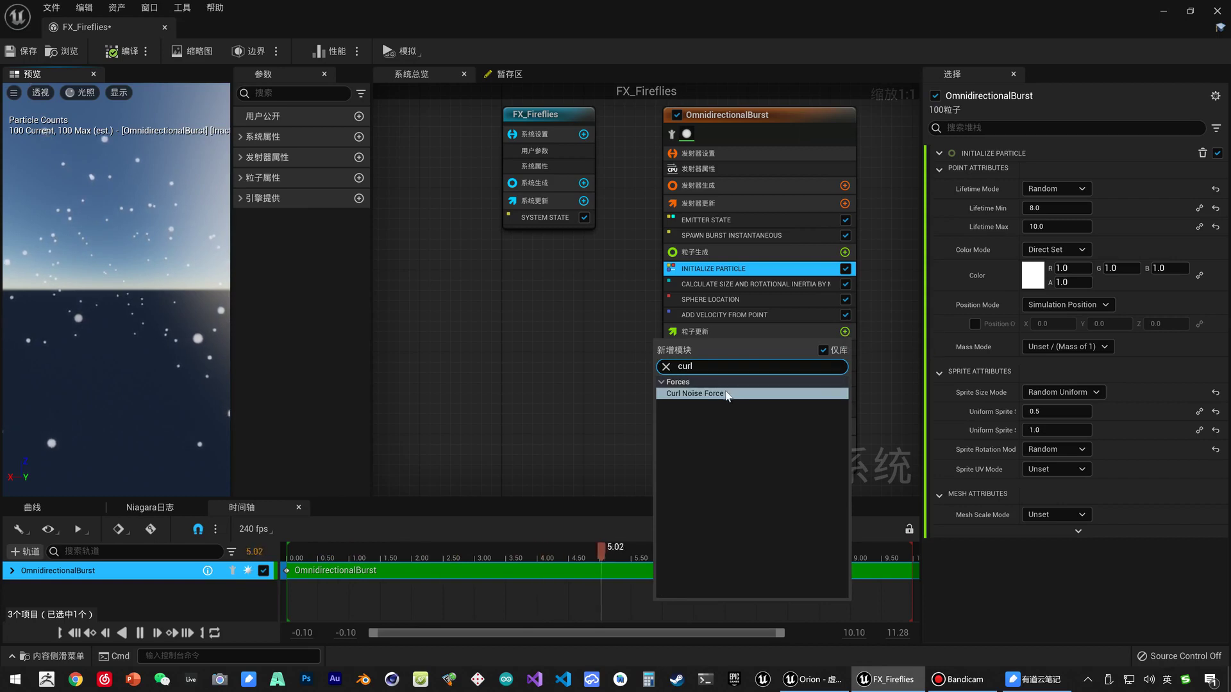
left_click(708, 395)
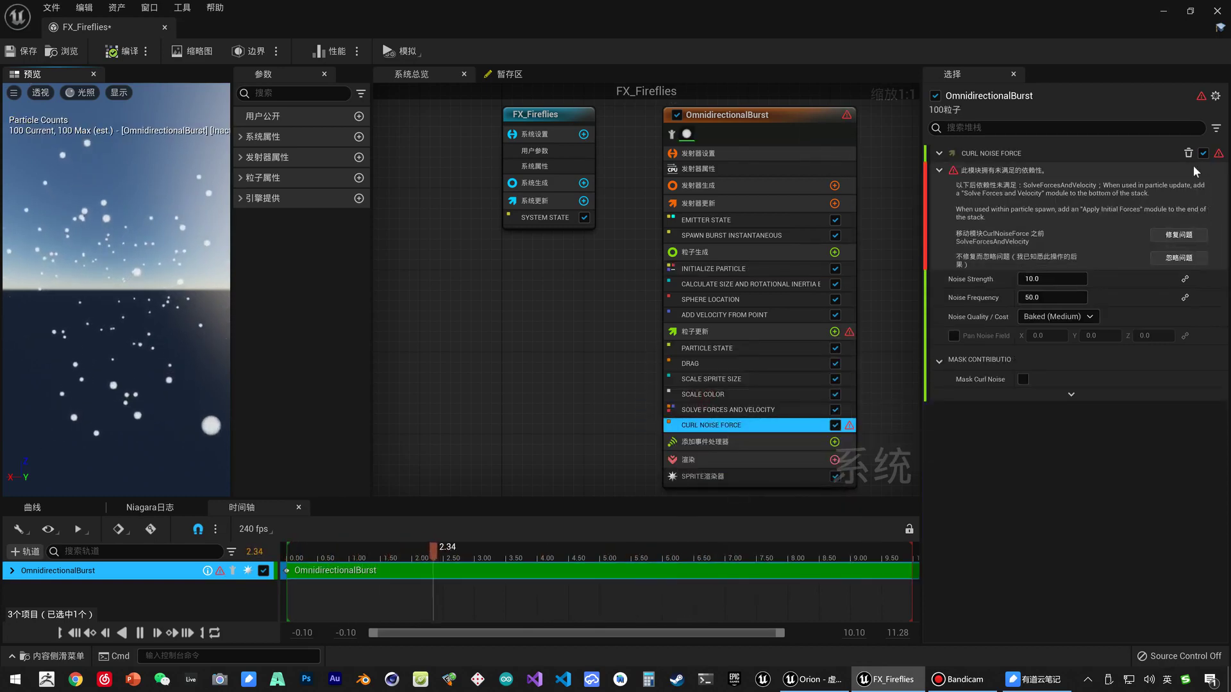
left_click(1178, 234)
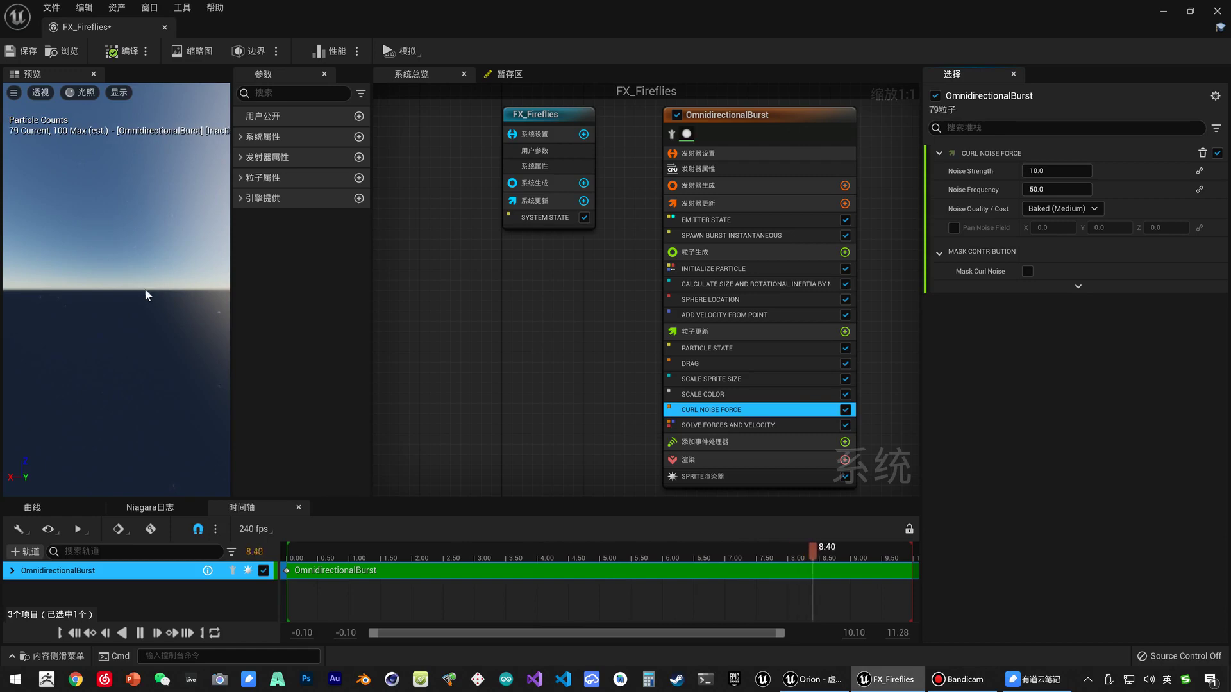
left_click(1054, 169)
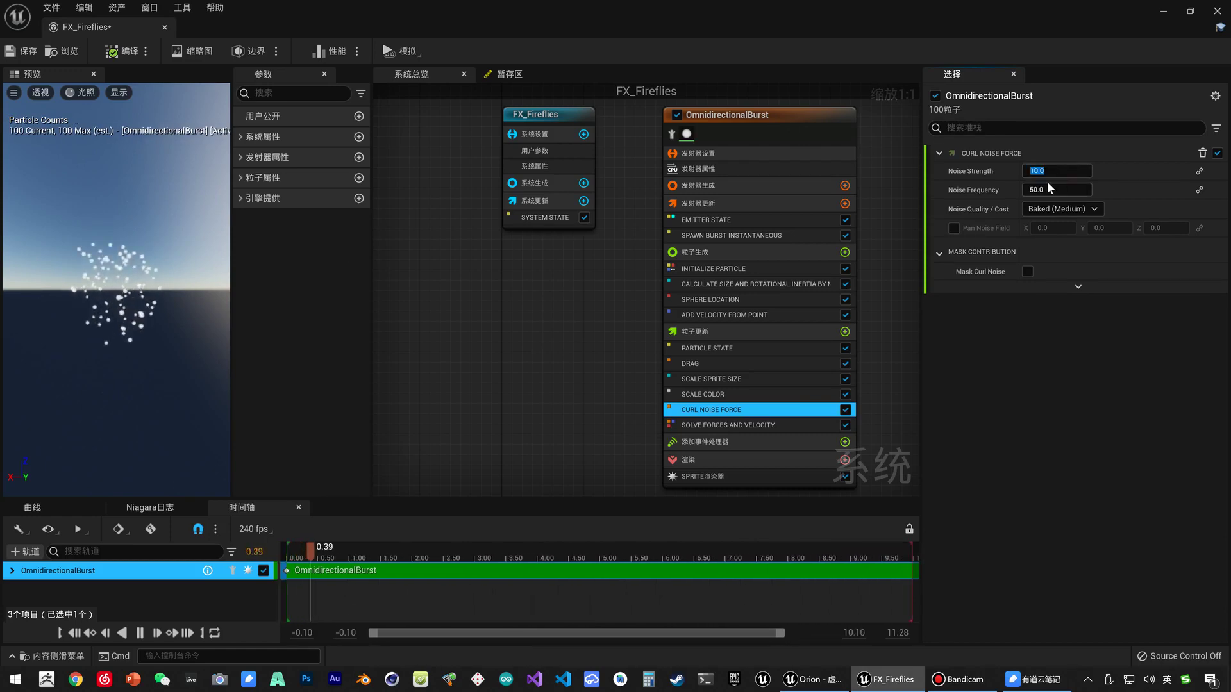
type("2")
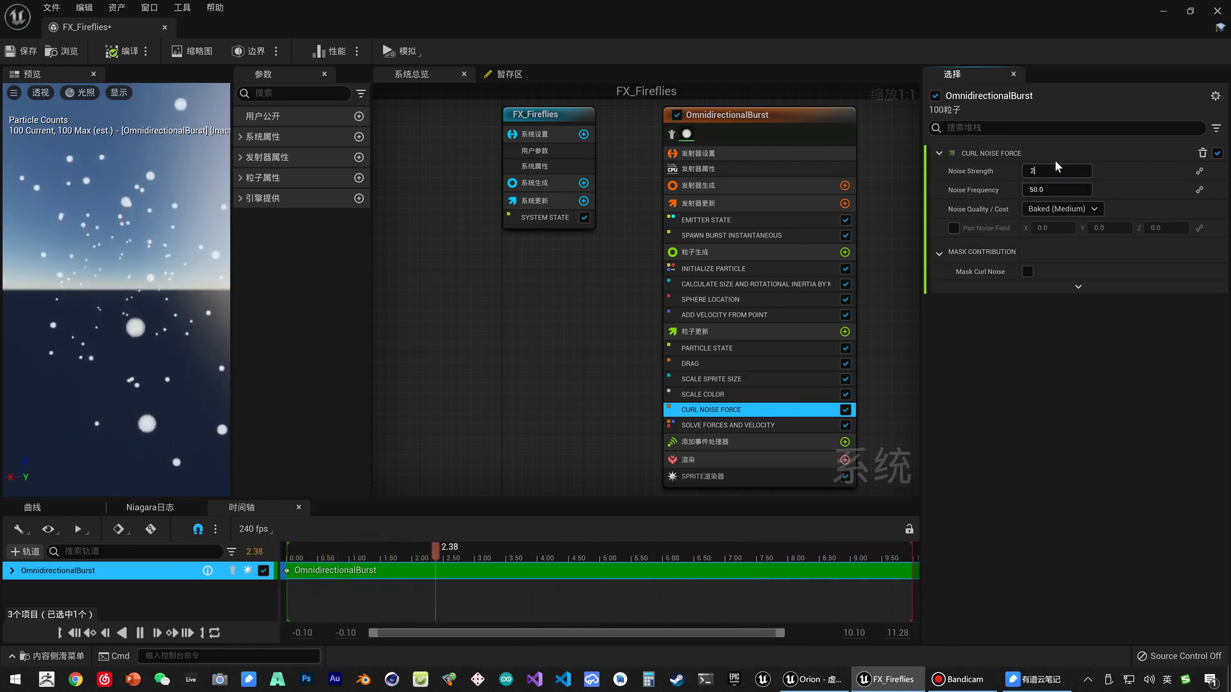
type("00")
key("Return")
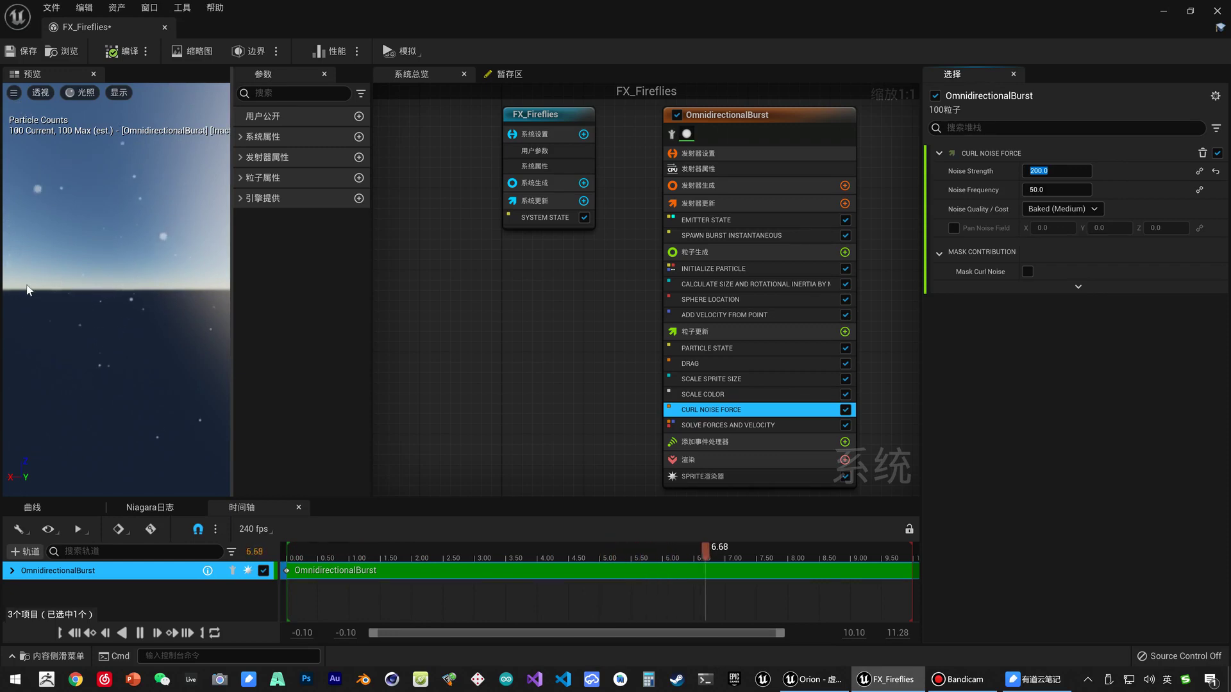
left_click_drag(692, 363, 705, 417)
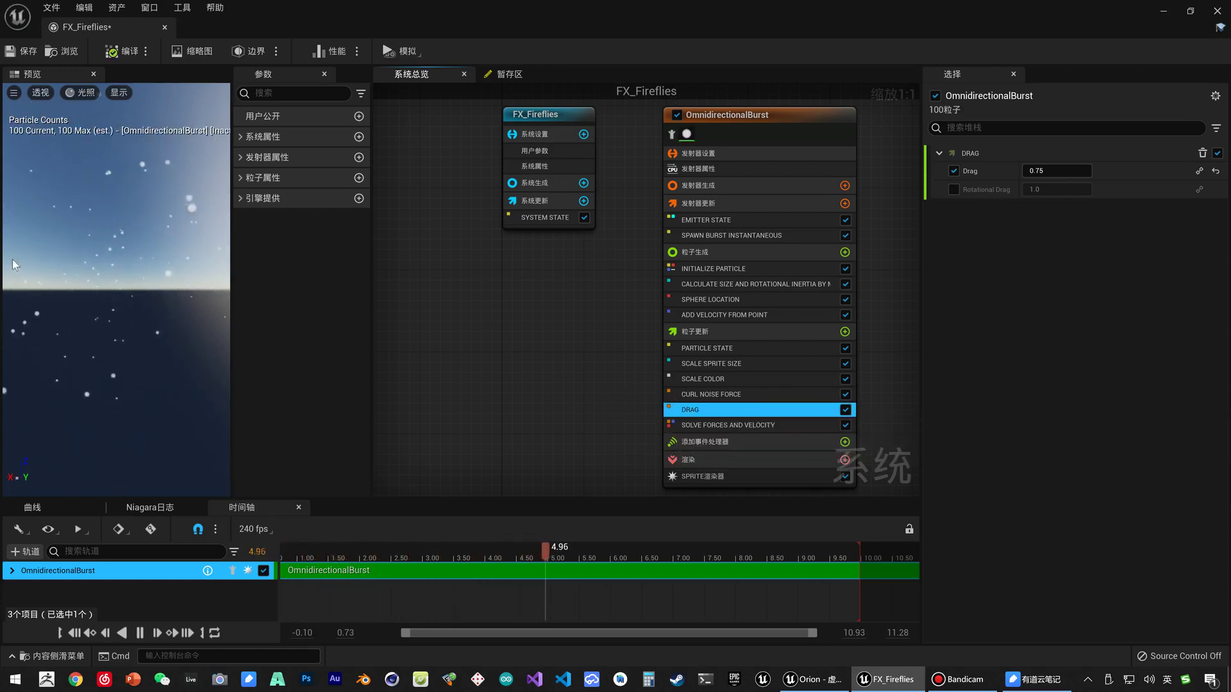
Set the Drag module's Drag value to 2.0.
type("2.0")
key("Return")
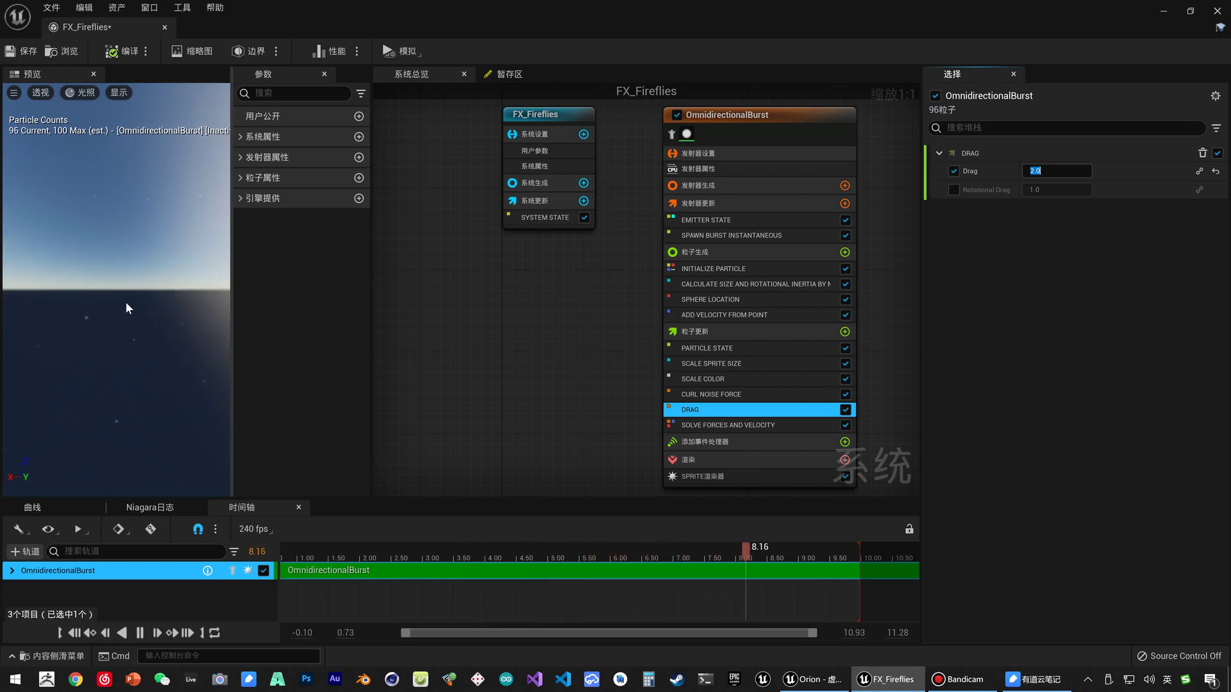
right_click_drag(566, 363, 541, 308)
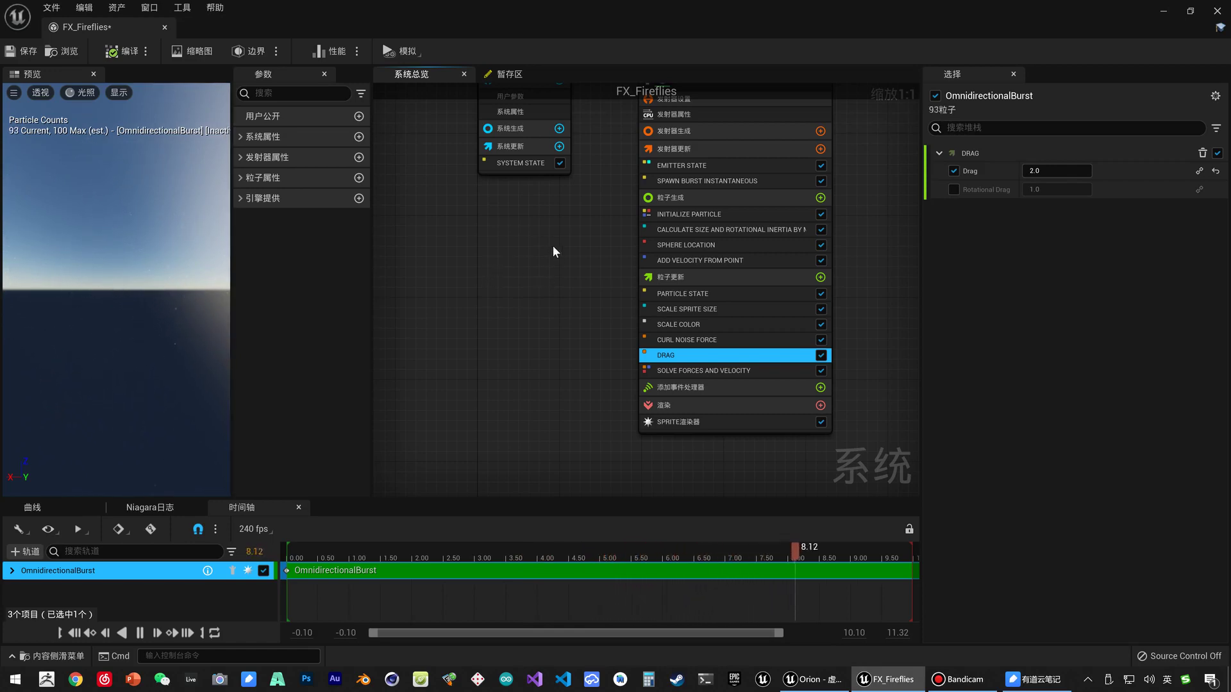
Set the Scale Color module's Scale RGB Z component to 5.0.
left_click(689, 328)
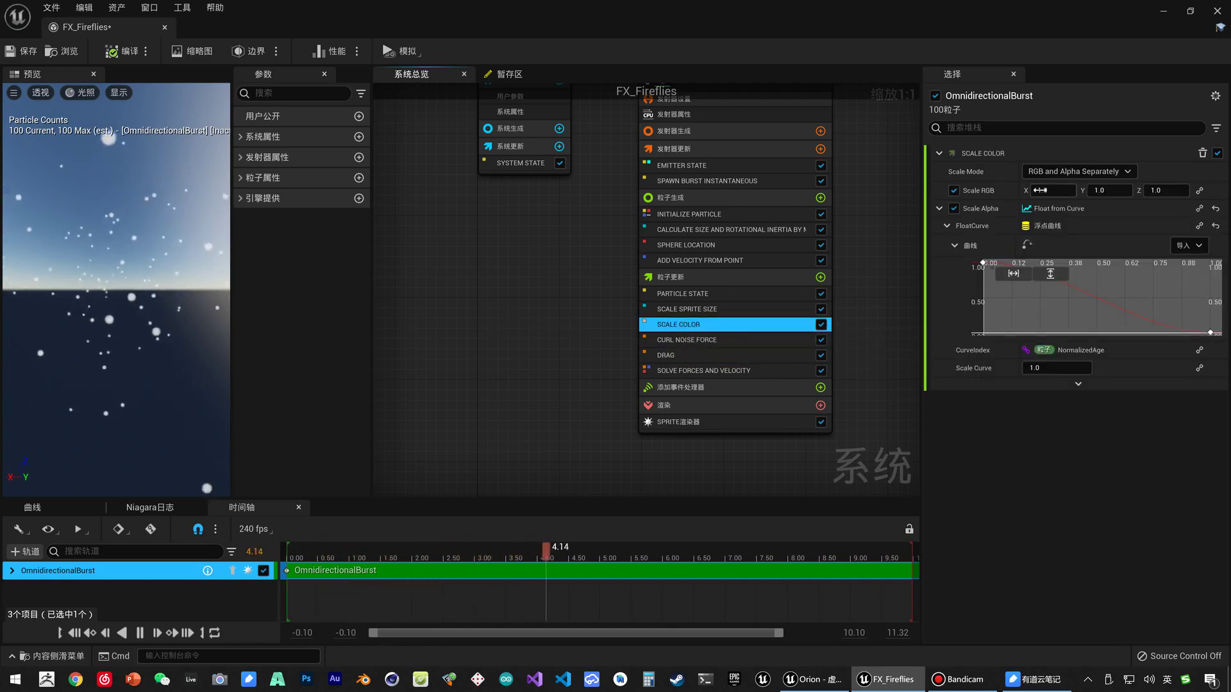
left_click(1163, 188)
type("5")
key("Return")
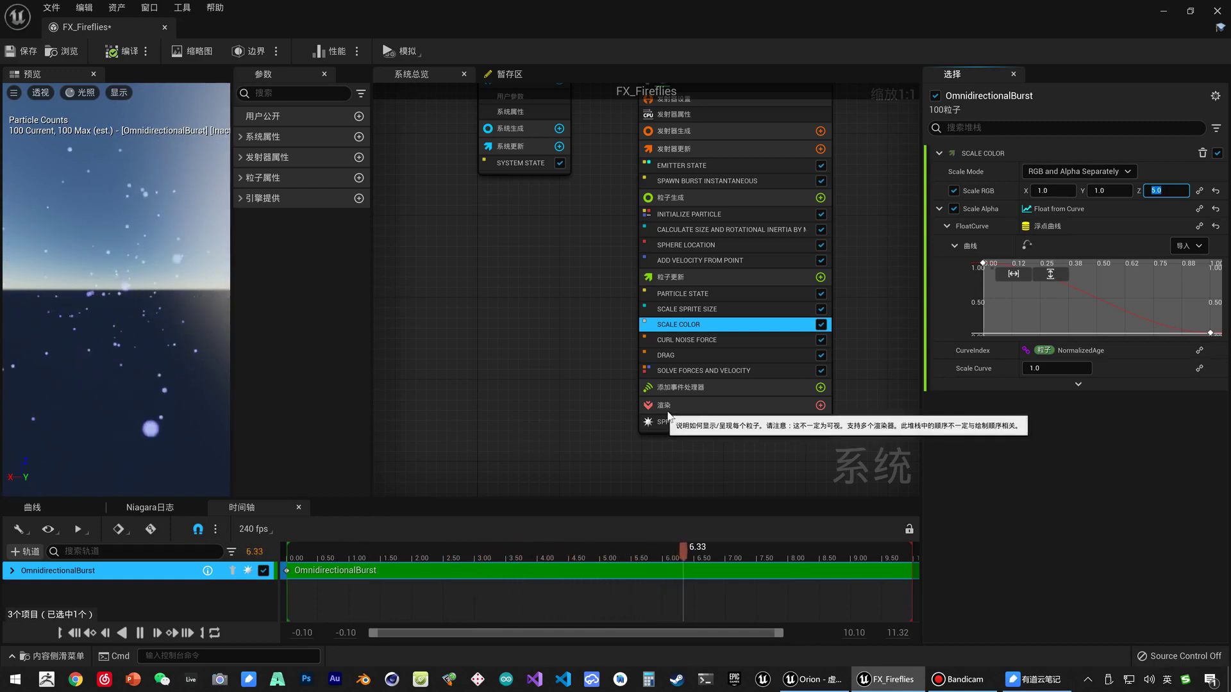
Add a Light Renderer to the emitter and set its Radius Scale to 200.
left_click(821, 406)
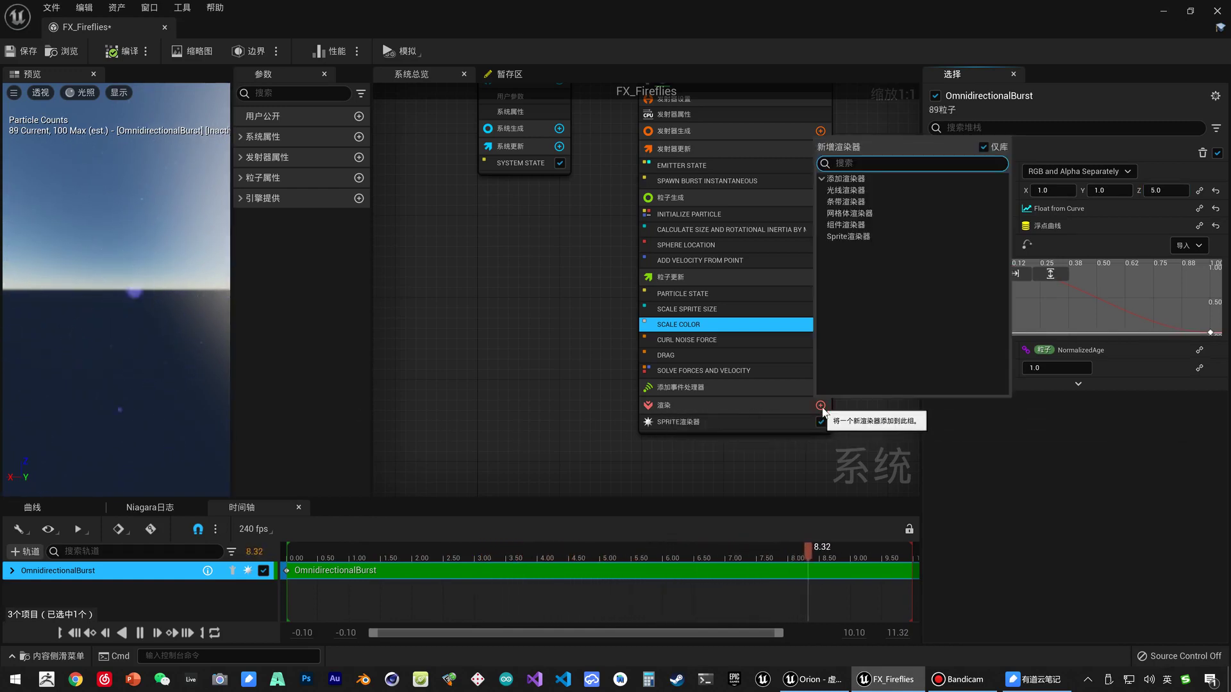
left_click(846, 190)
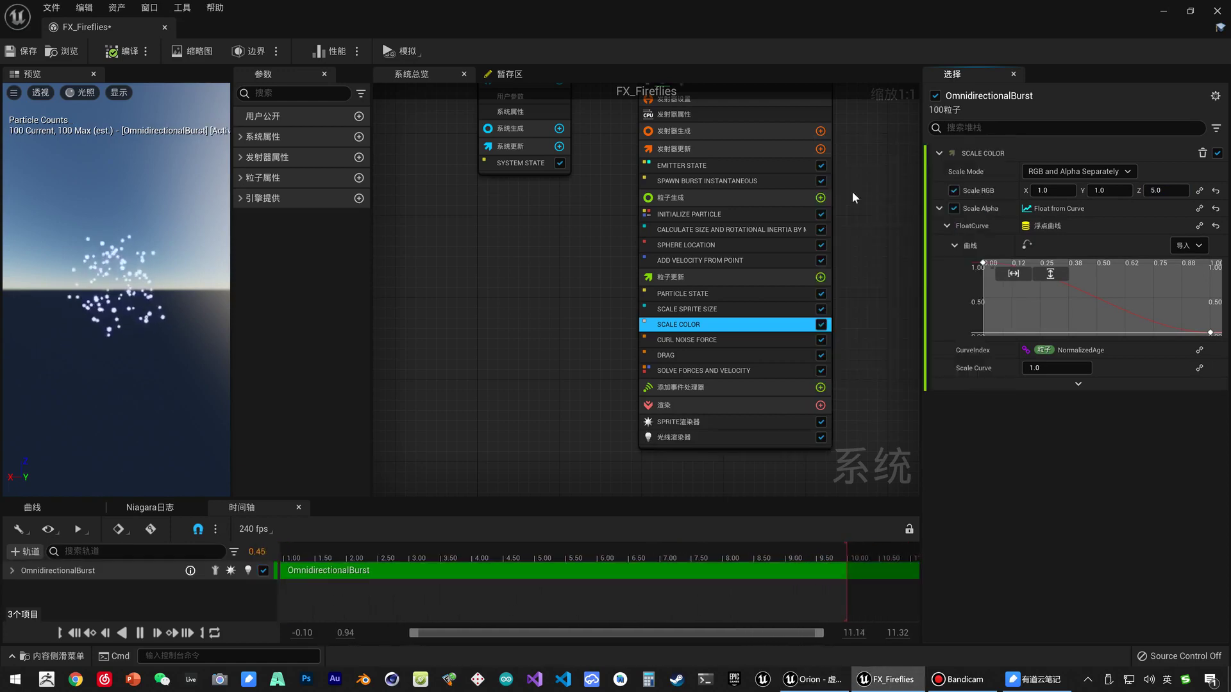
left_click(703, 436)
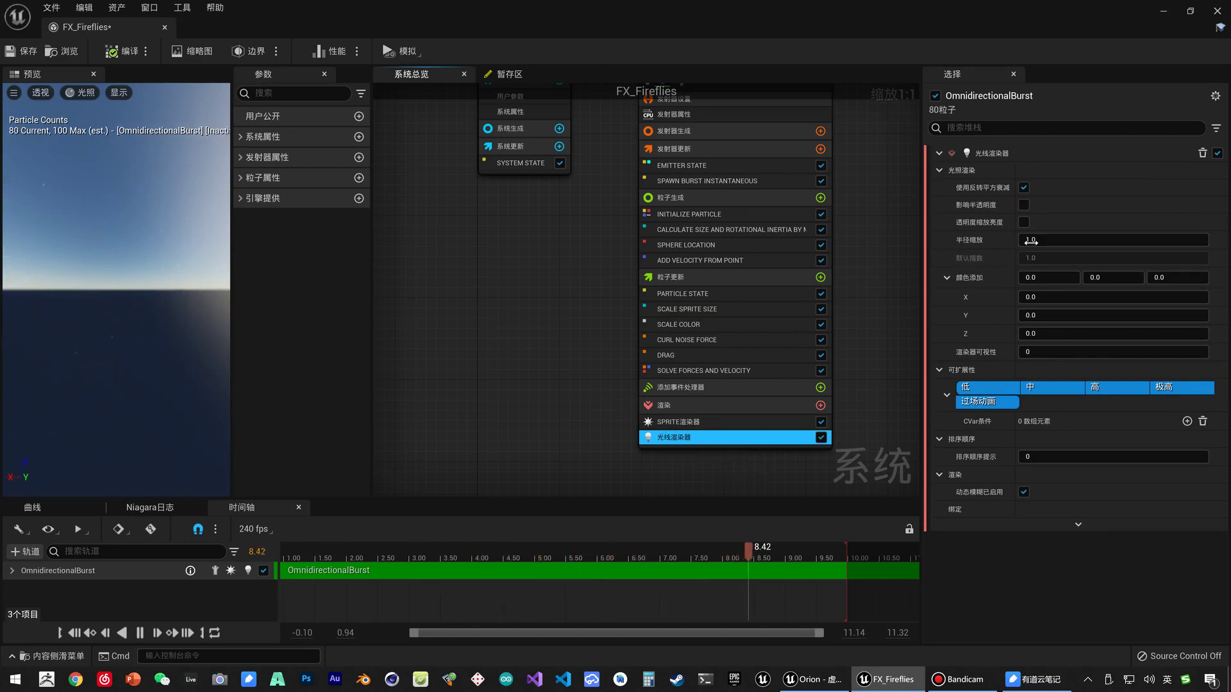
left_click(1031, 241)
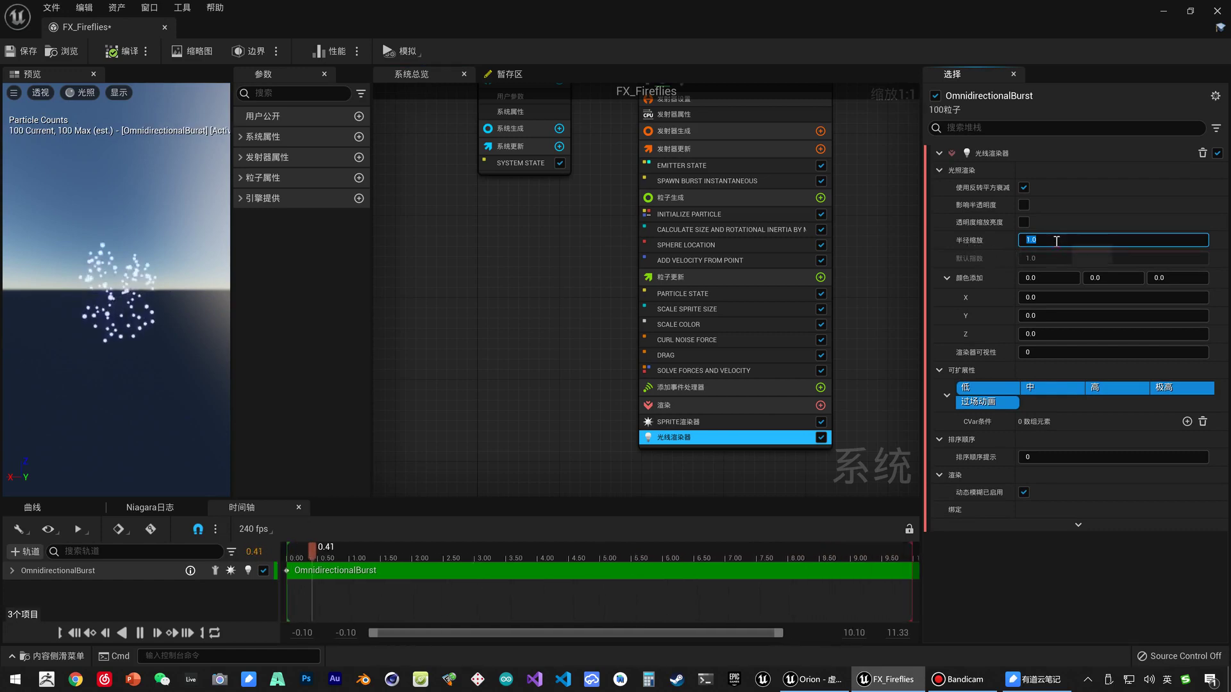
left_click(1077, 242)
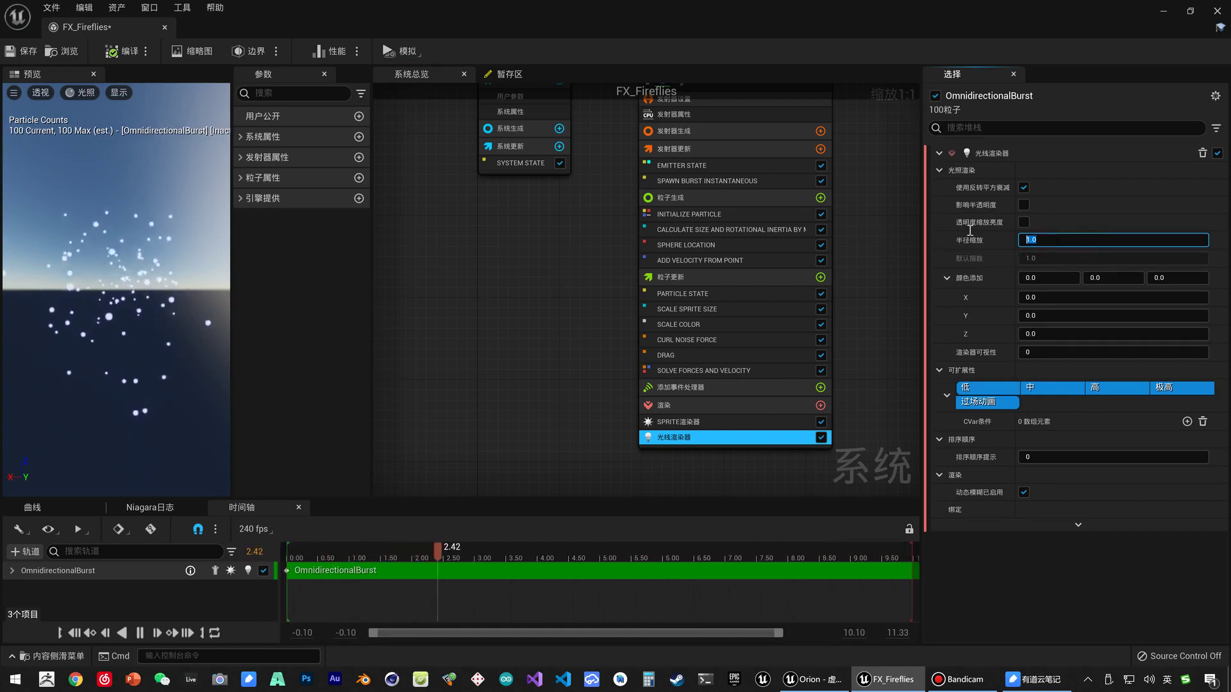
key("BackSpace")
key("BackSpace")
key("BackSpace")
type("200")
key("Return")
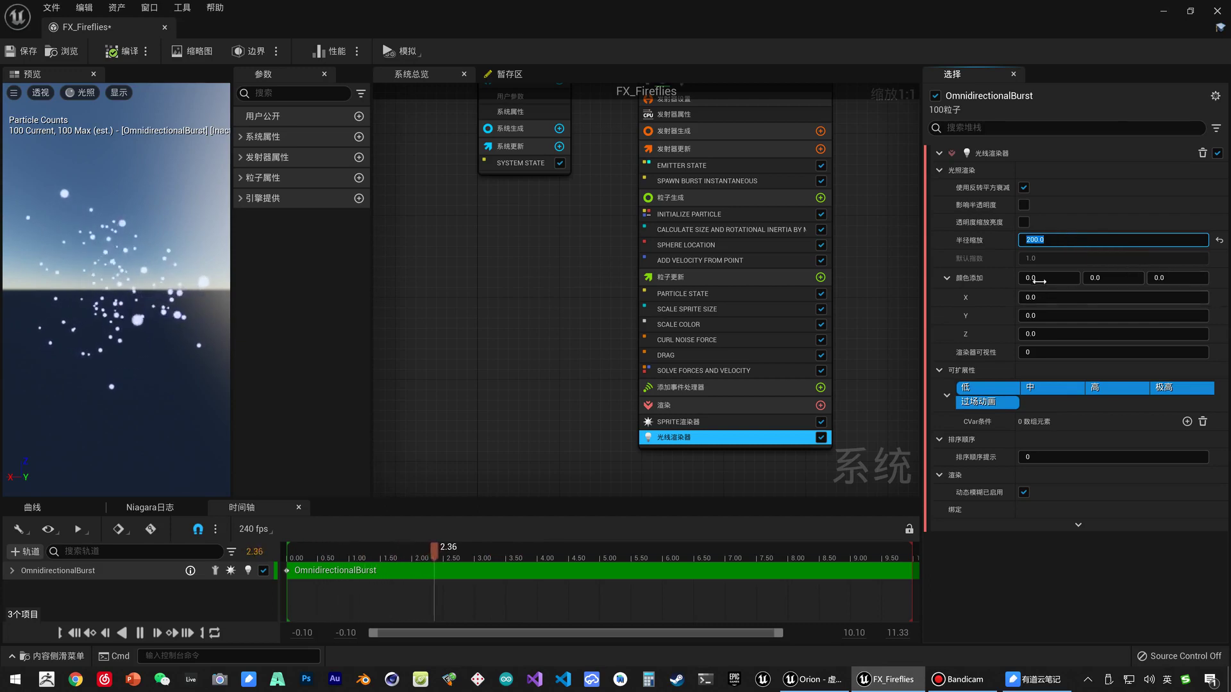
Set the light's Color Add to 1, 1, 10, then save and close FX_Fireflies.
left_click(1065, 280)
type("1")
key("Tab")
type("1")
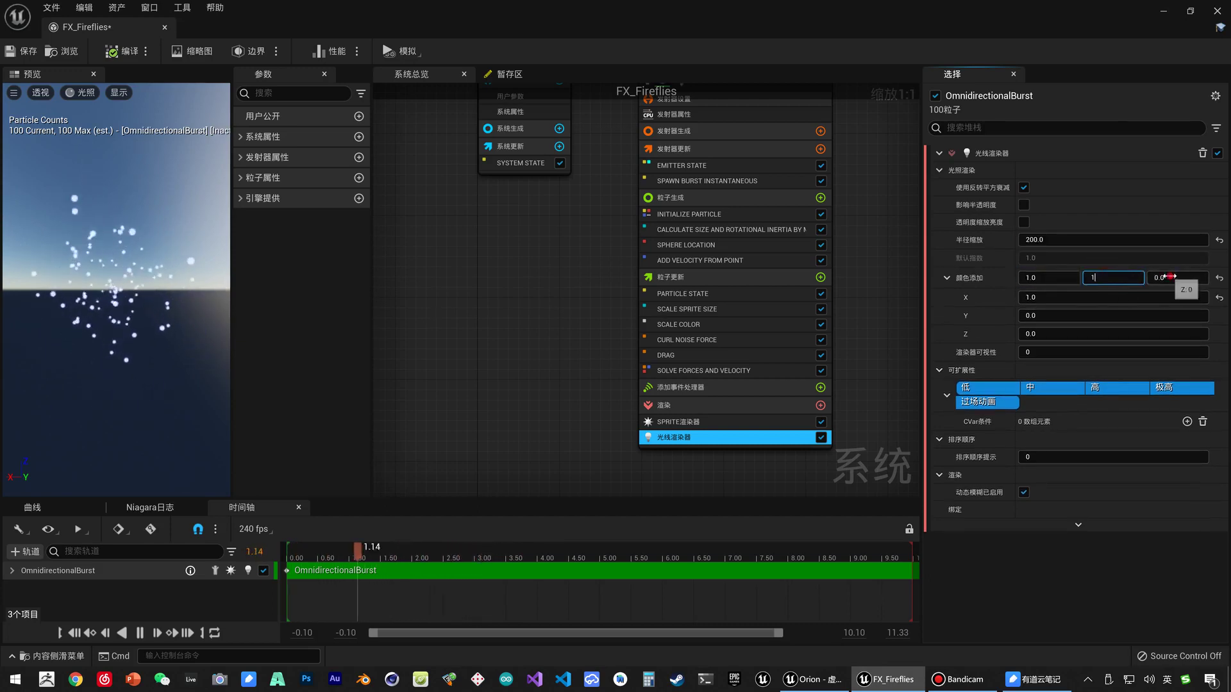
left_click(1186, 280)
type("10")
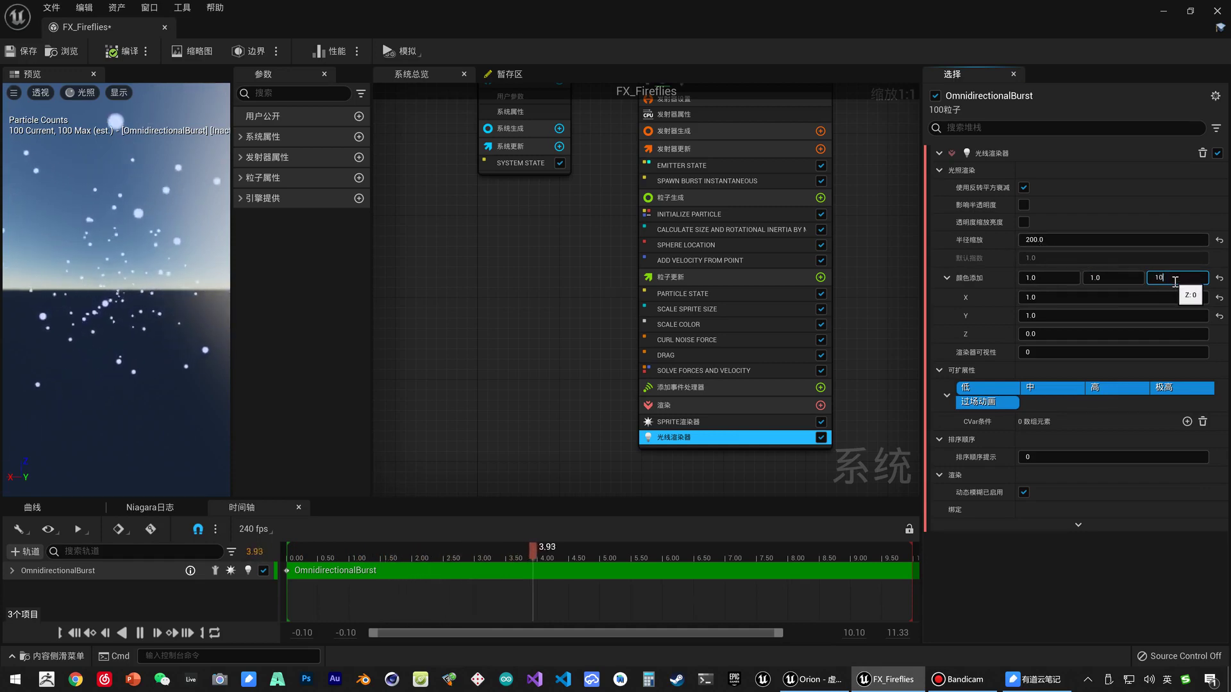
left_click(14, 51)
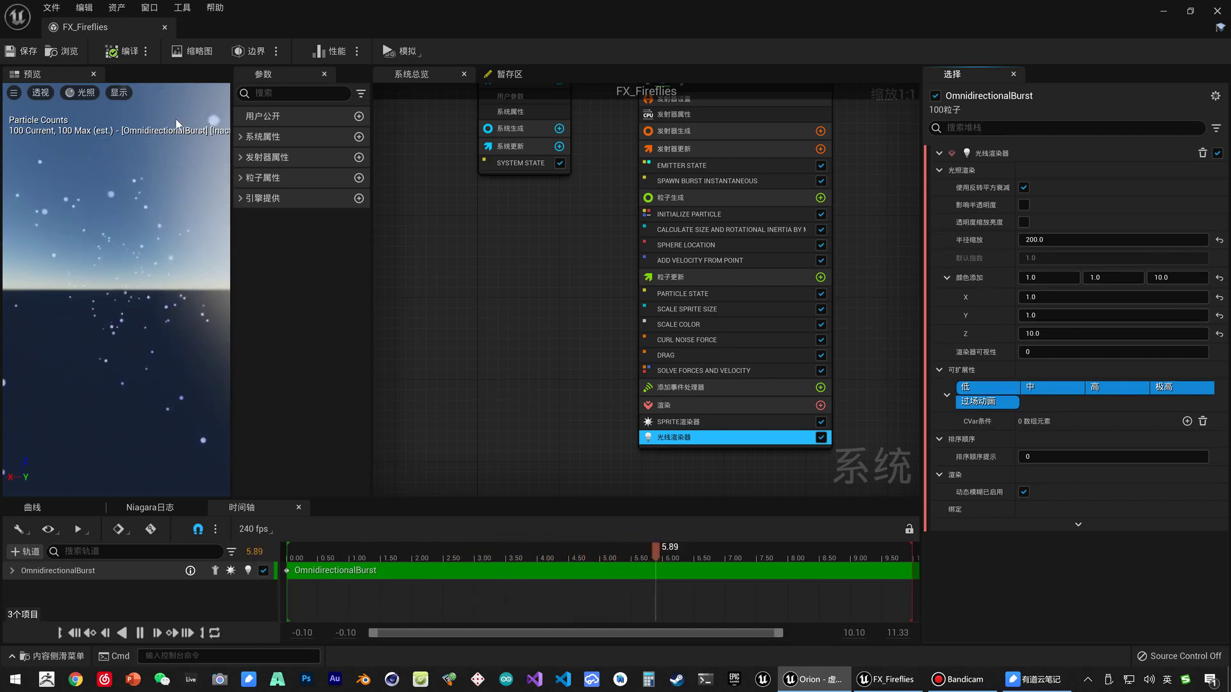
left_click(164, 31)
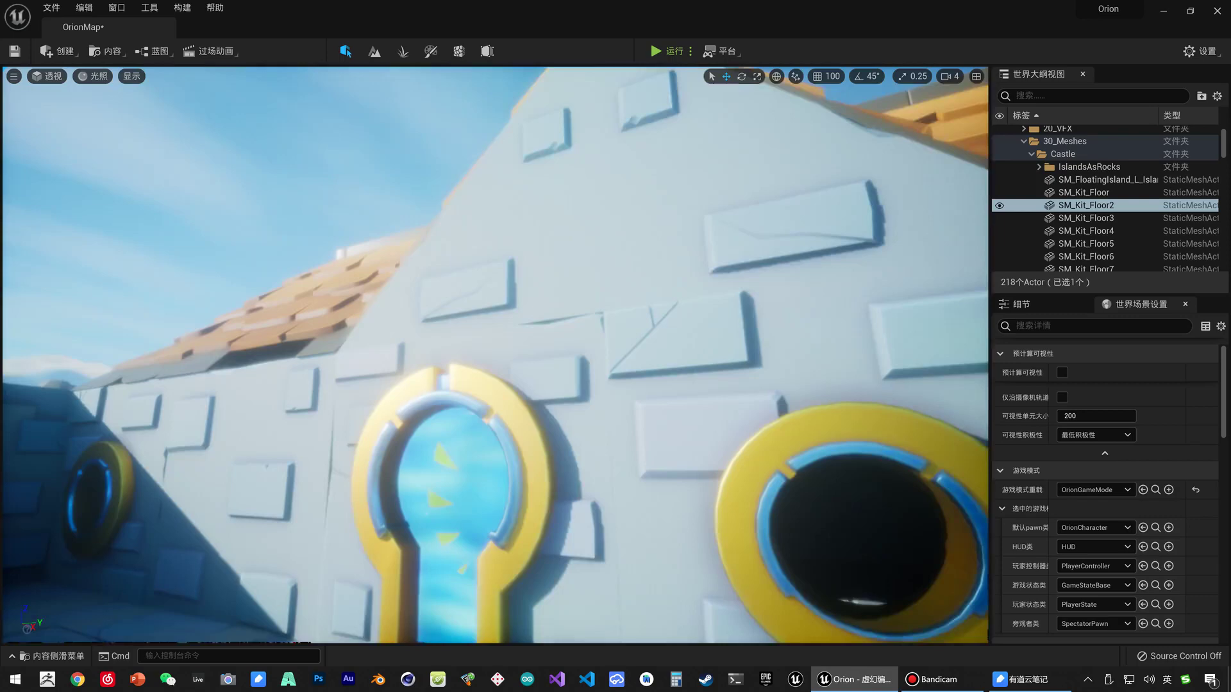
Drag FX_Fireflies from the Content Drawer into the dark castle interior of OrionMap.
left_click_drag(451, 491, 452, 474)
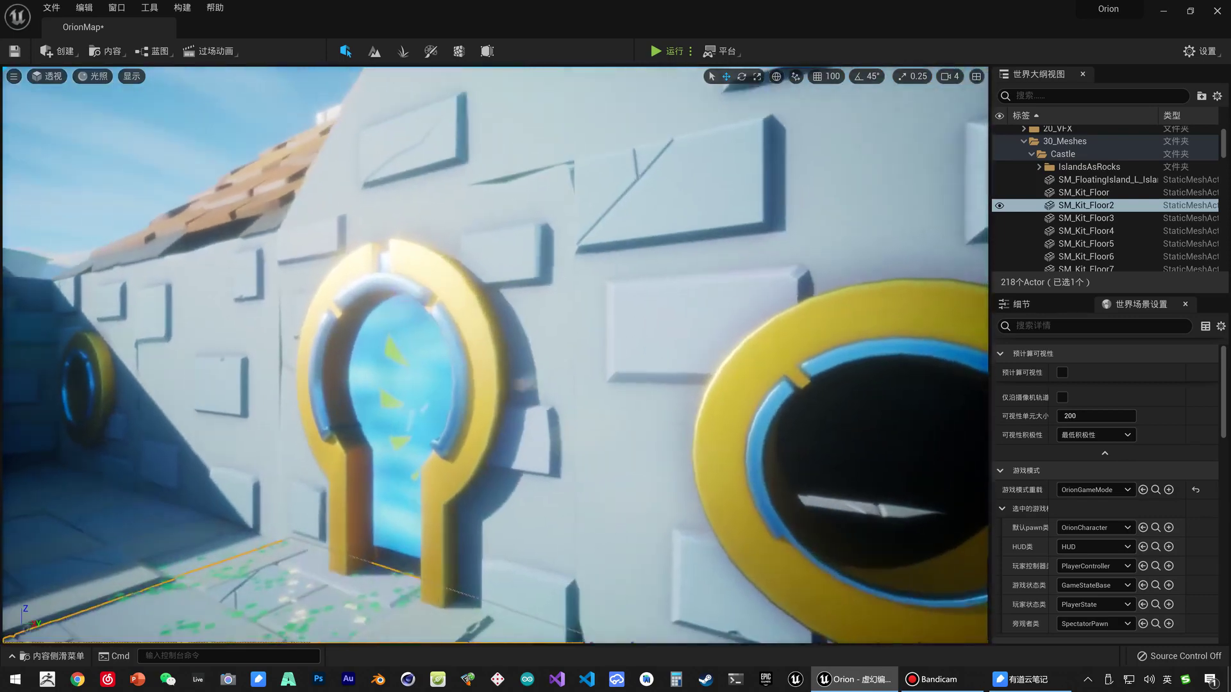
key("ctrl+space")
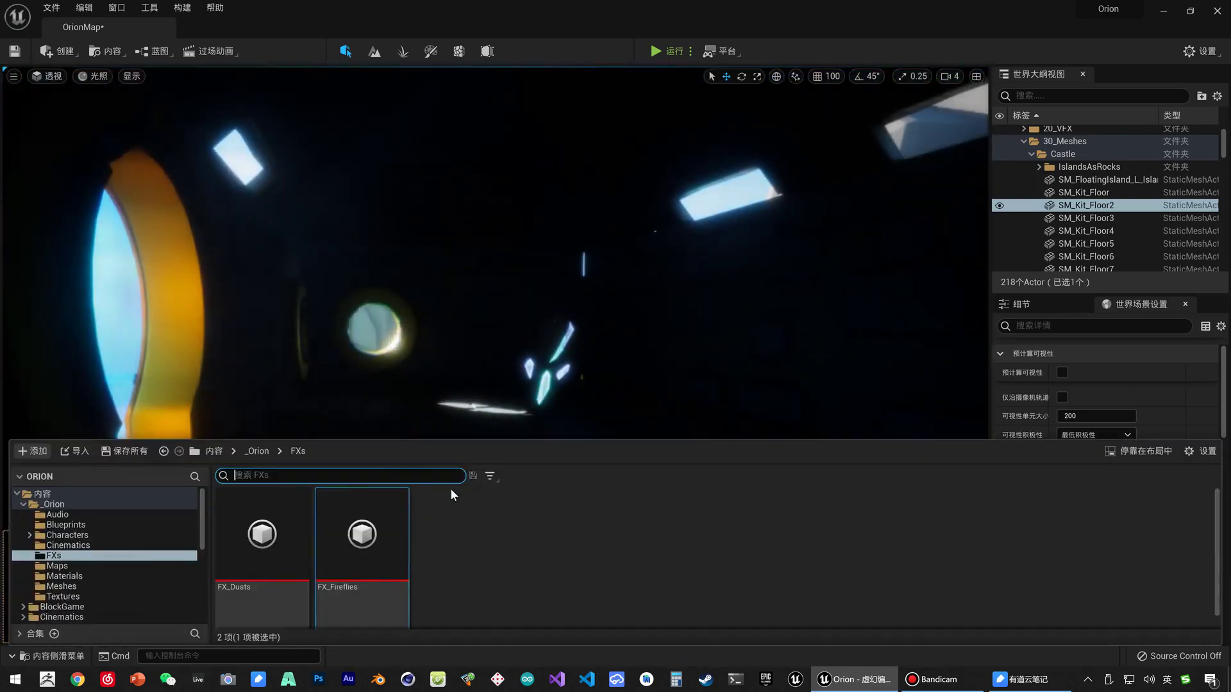
left_click_drag(371, 535, 423, 397)
mouse_move(480, 427)
left_mouse_down()
mouse_move(468, 375)
mouse_move(464, 431)
left_mouse_up()
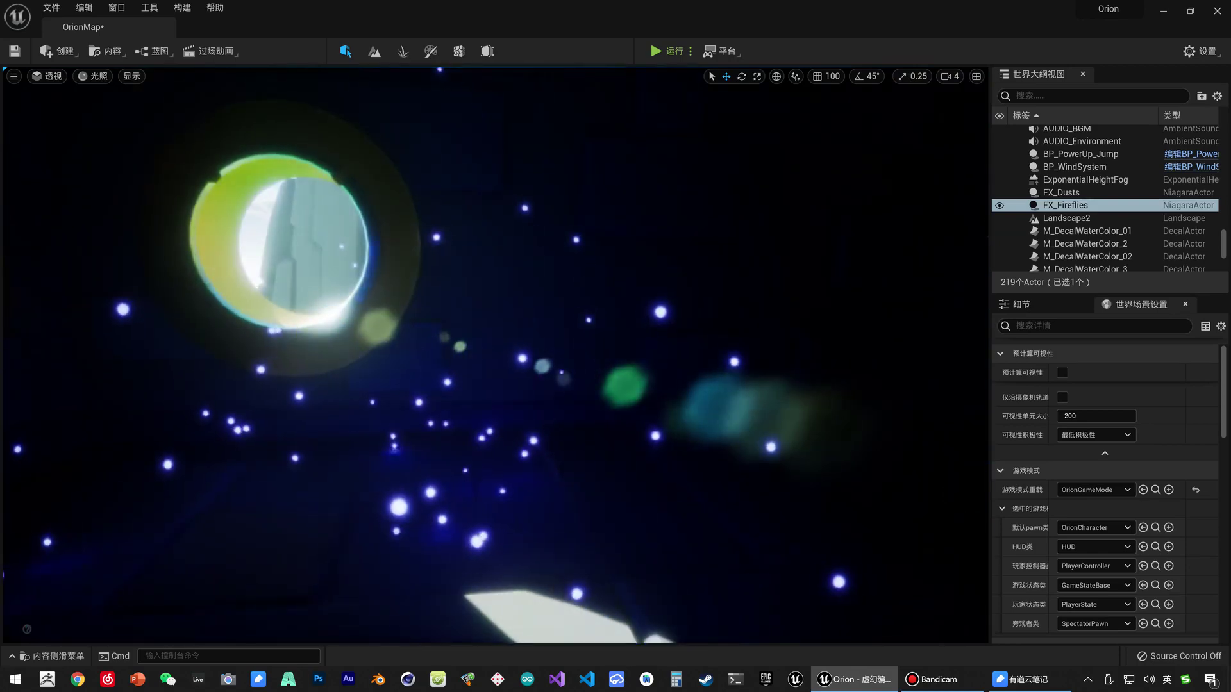
Select the placed FX_Fireflies actor and toggle Force Solo on and off to preview it.
scroll(464, 431, "down", 3)
scroll(475, 404, "down", 3)
left_click(464, 360)
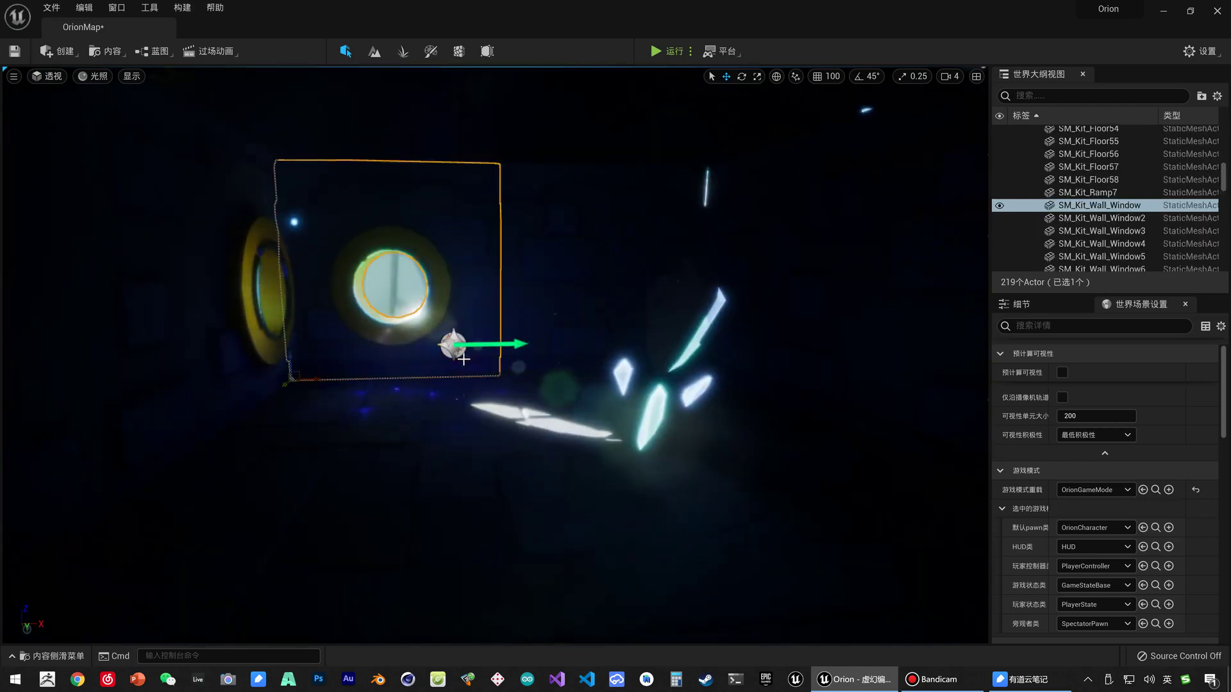
left_click(454, 356)
scroll(467, 343, "up", 3)
scroll(501, 342, "up", 3)
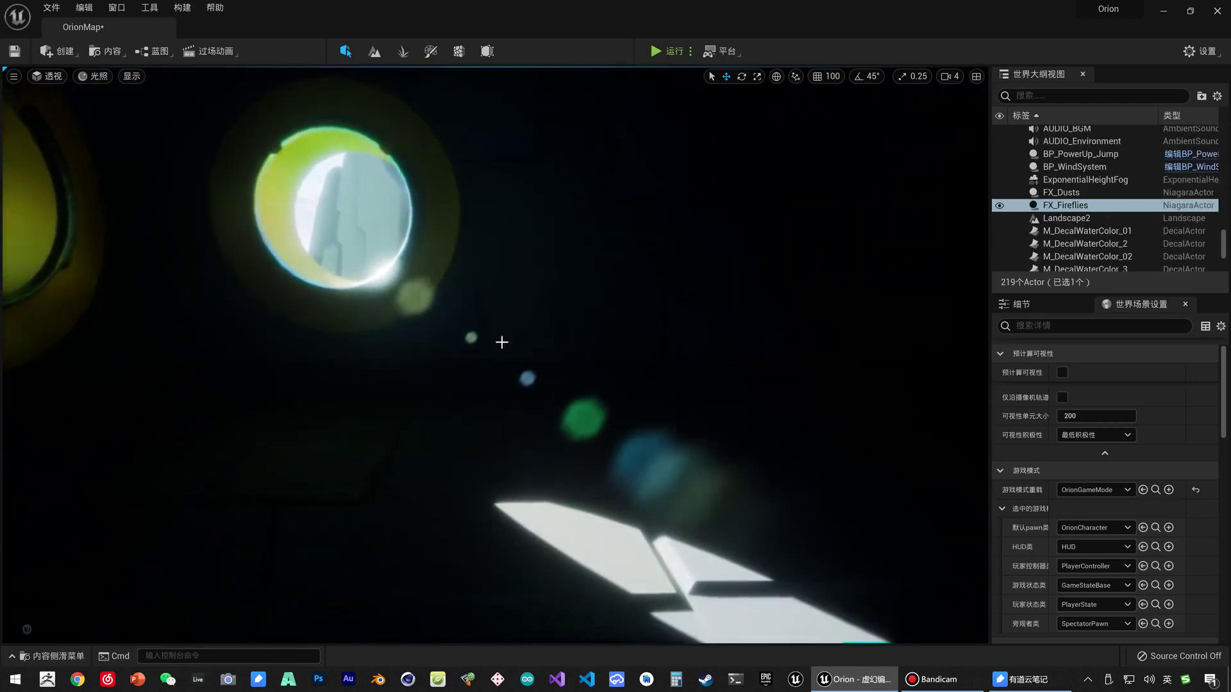
left_click(1032, 306)
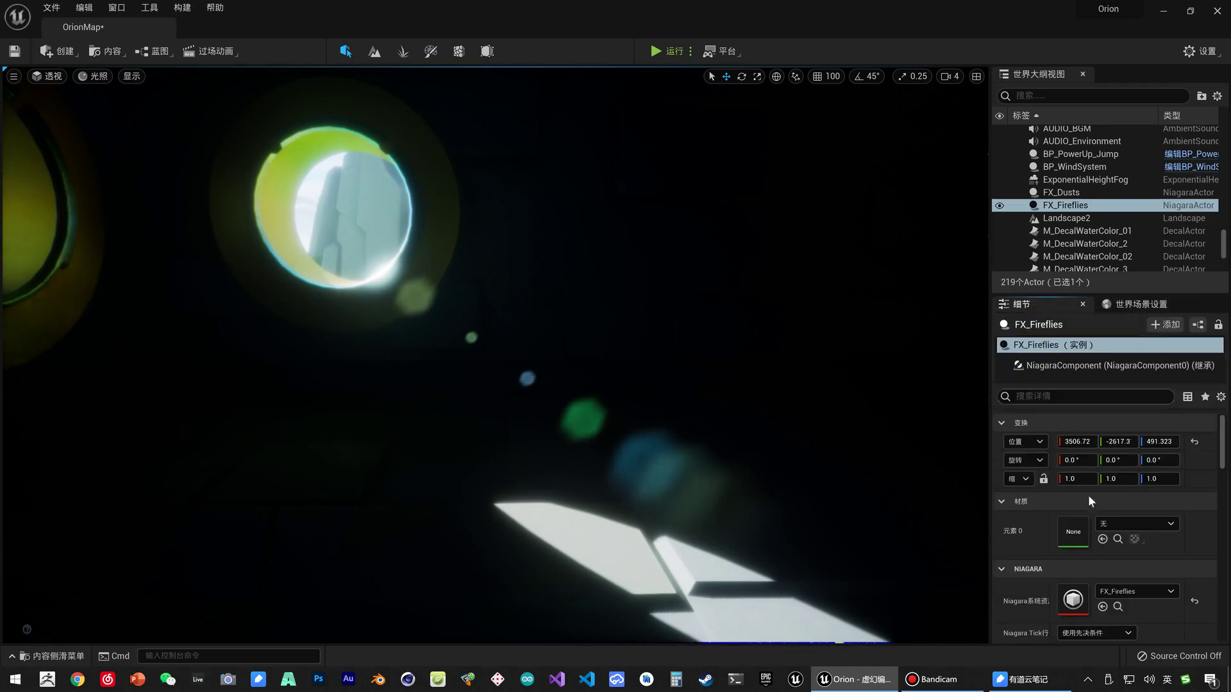
scroll(1090, 545, "down", 5)
left_click(1062, 617)
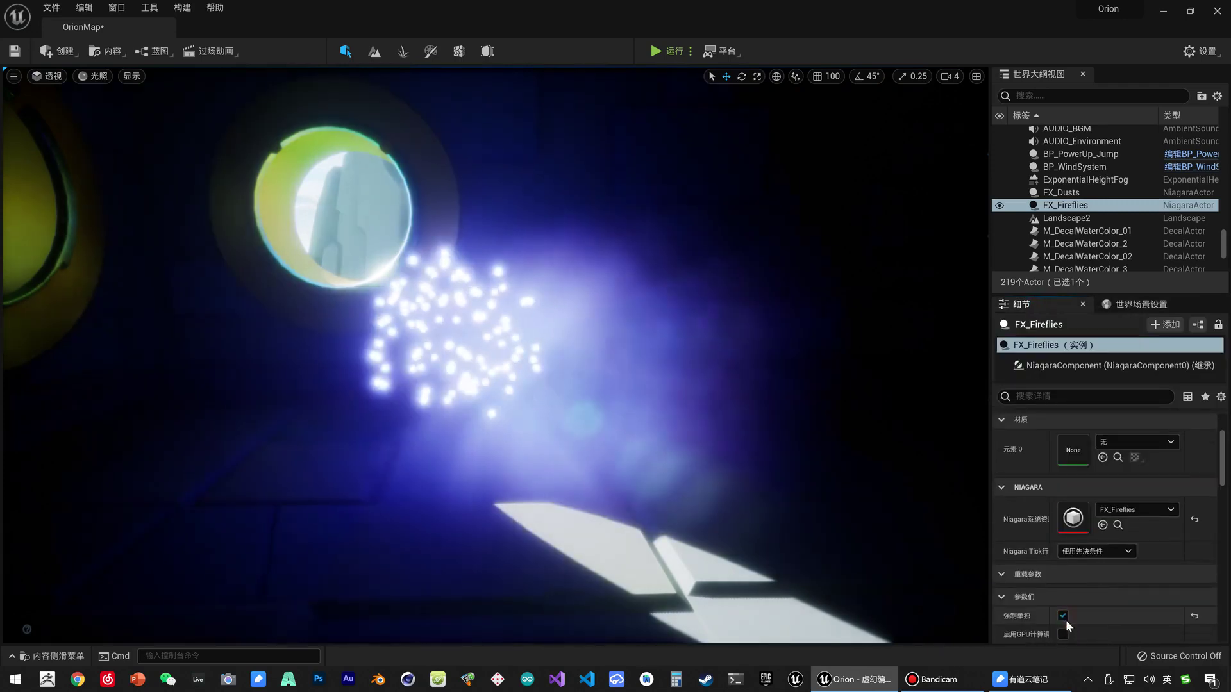
left_click(1062, 616)
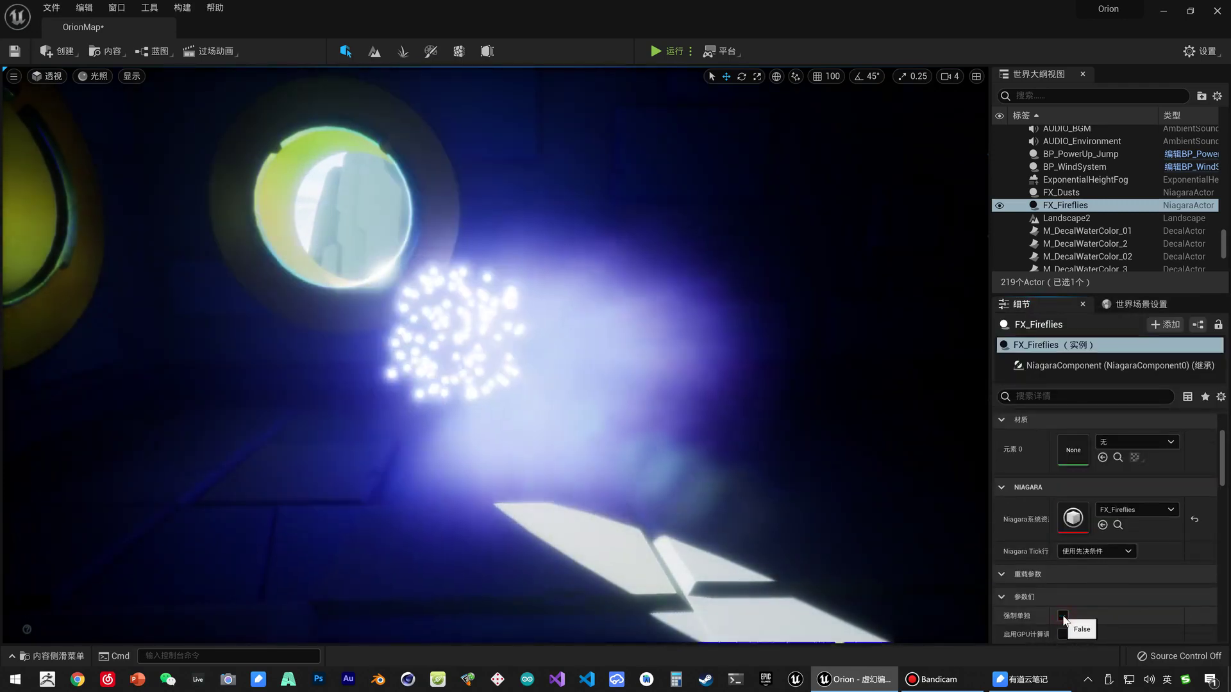
right_click_drag(788, 481, 500, 449)
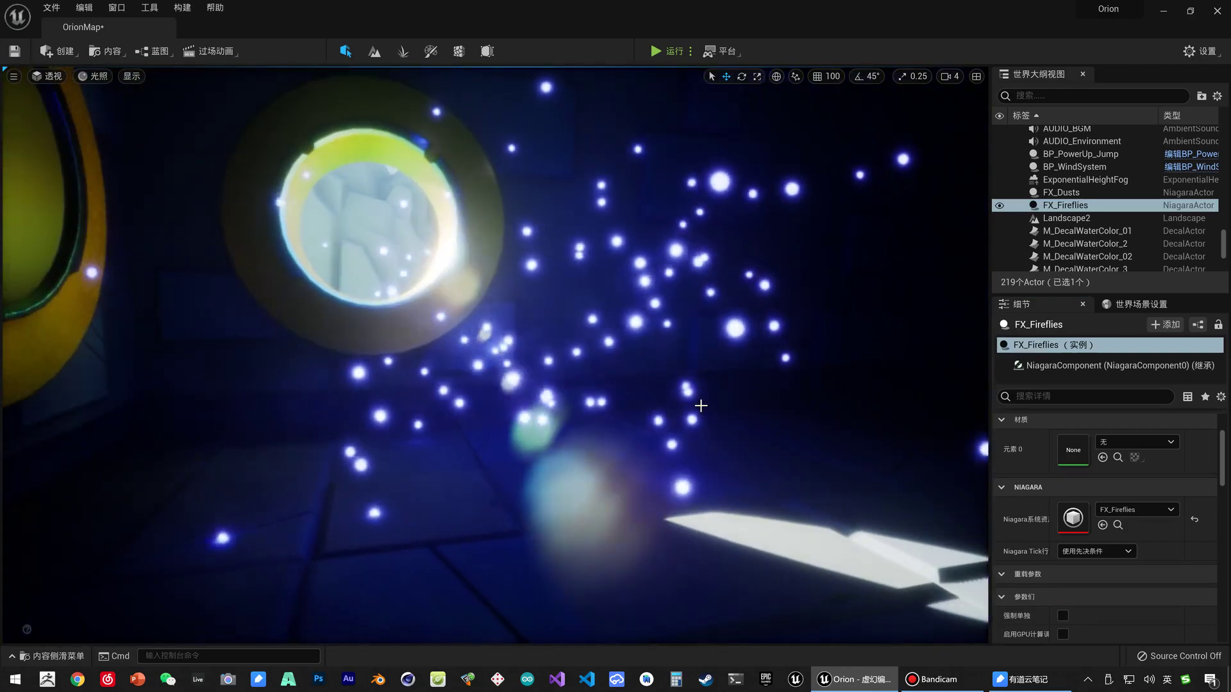
Clear the level selection and reopen FX_Fireflies from the FXs folder.
key("Escape")
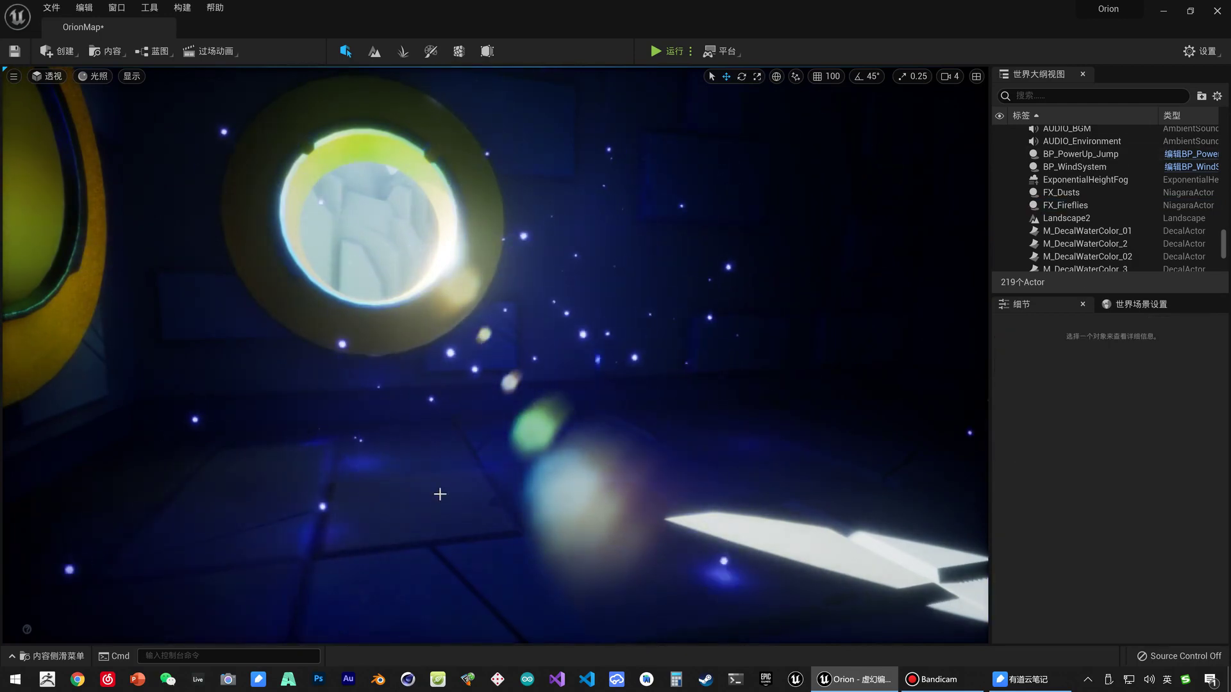
key("ctrl+space")
double_click(362, 534)
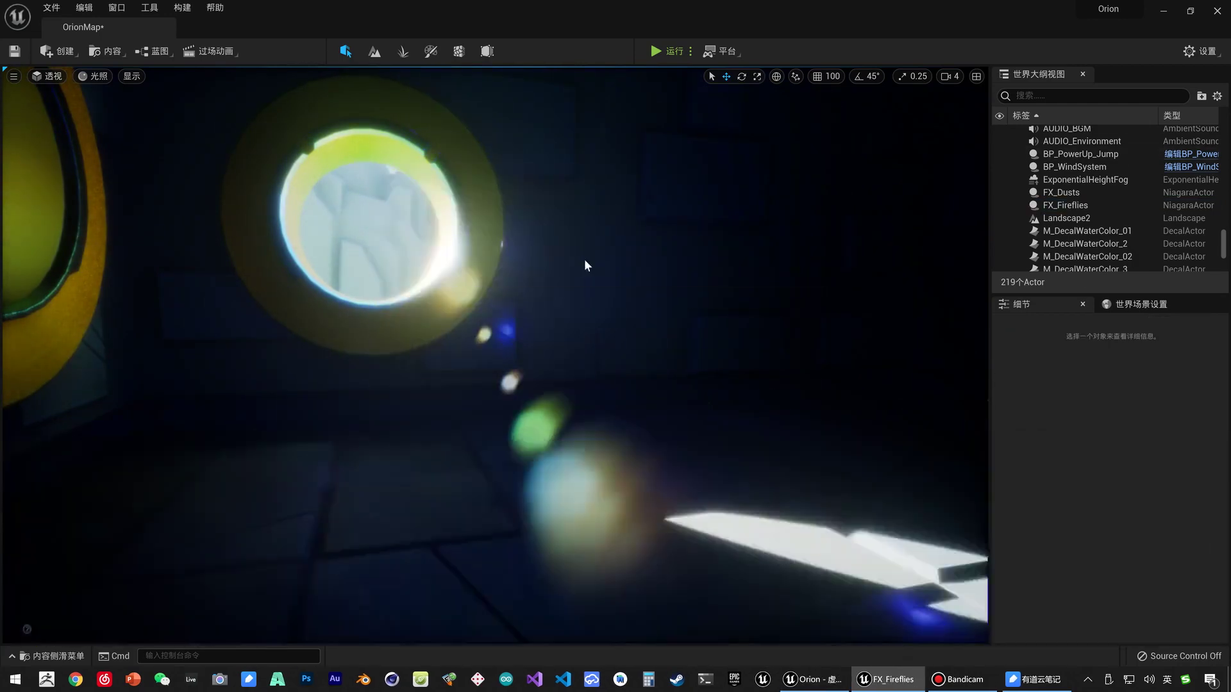
Set the Light Renderer's Color Add Z to 1.2 and save the FX_Fireflies system.
left_click(713, 437)
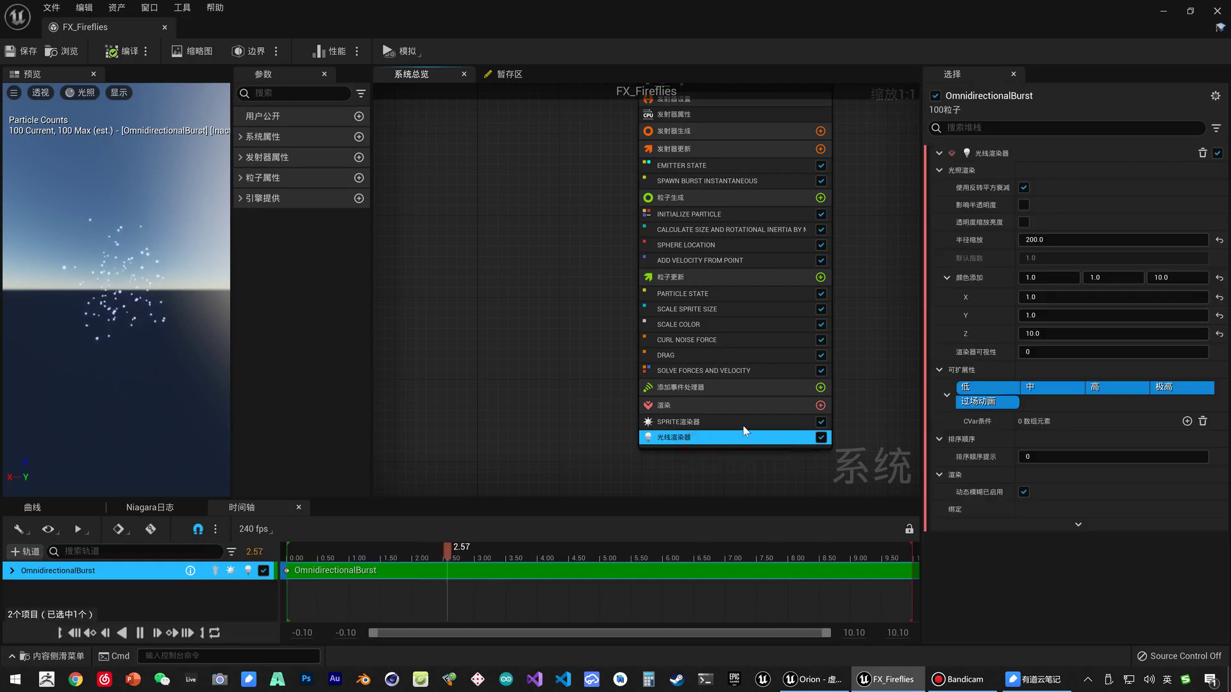
left_click(1190, 276)
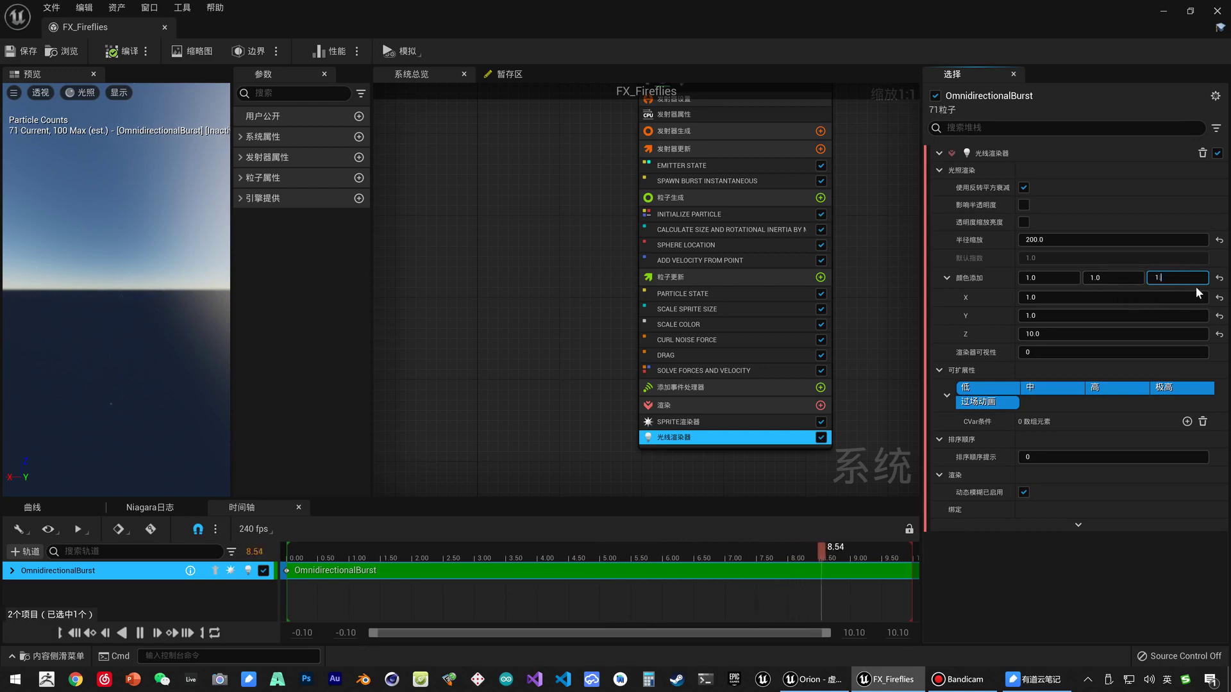
type(".2")
key("Return")
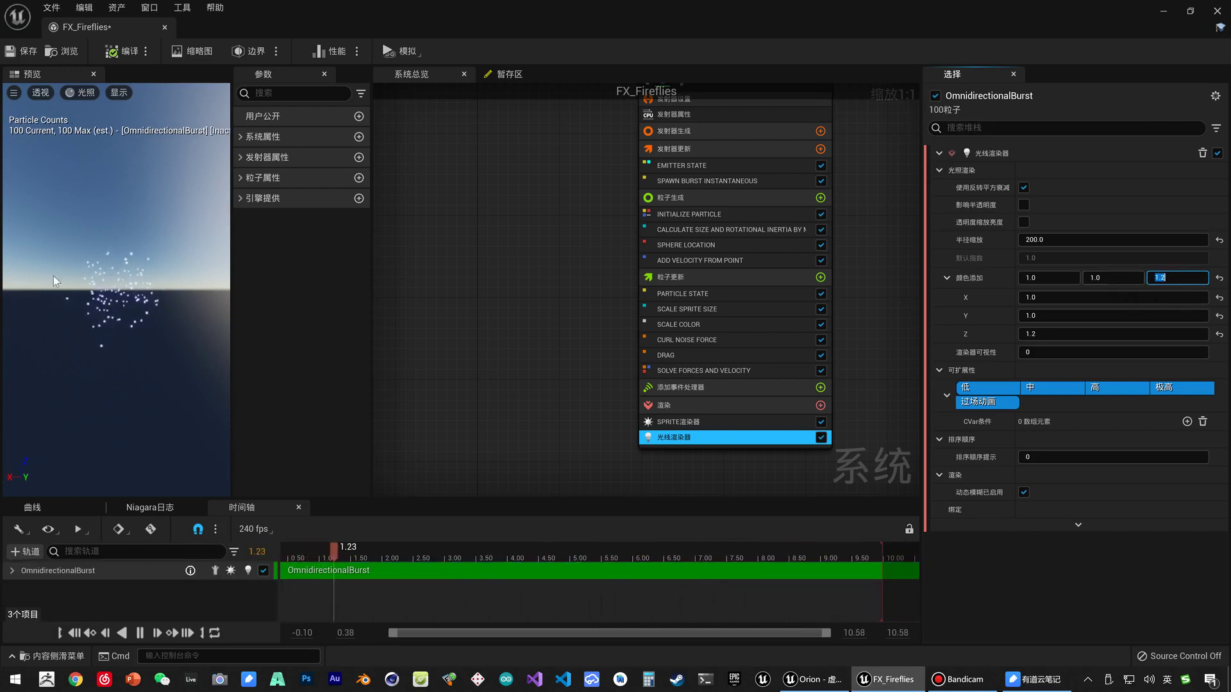
left_click(20, 53)
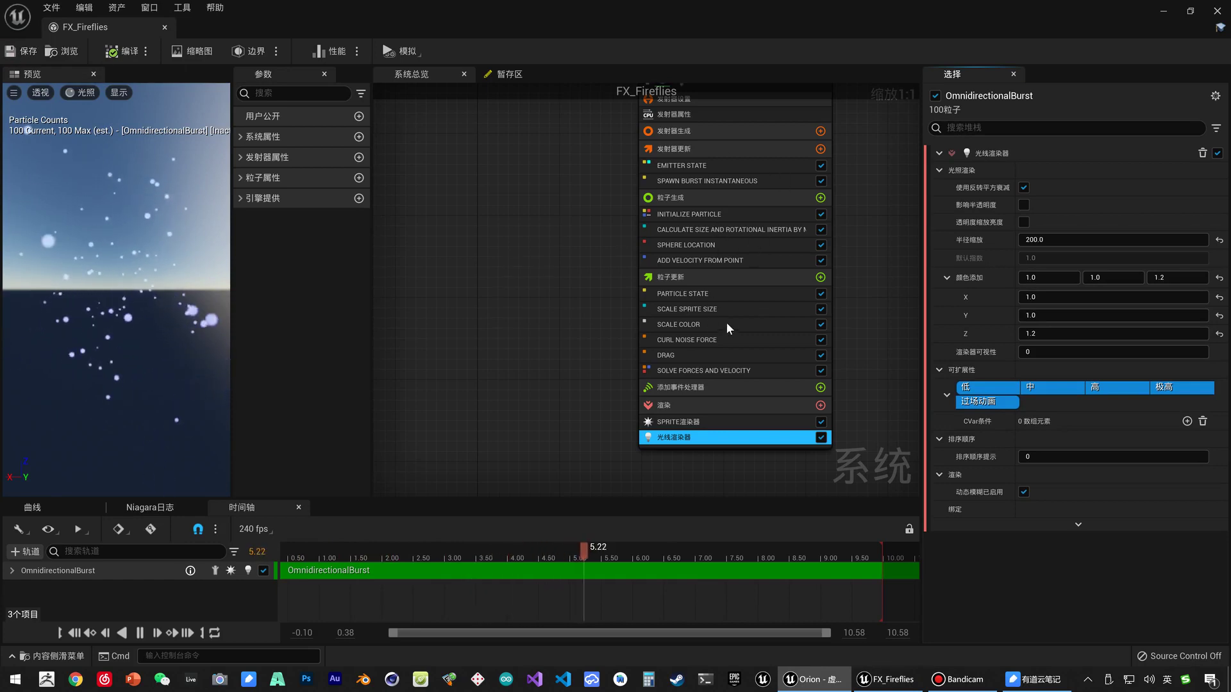
left_click(687, 310)
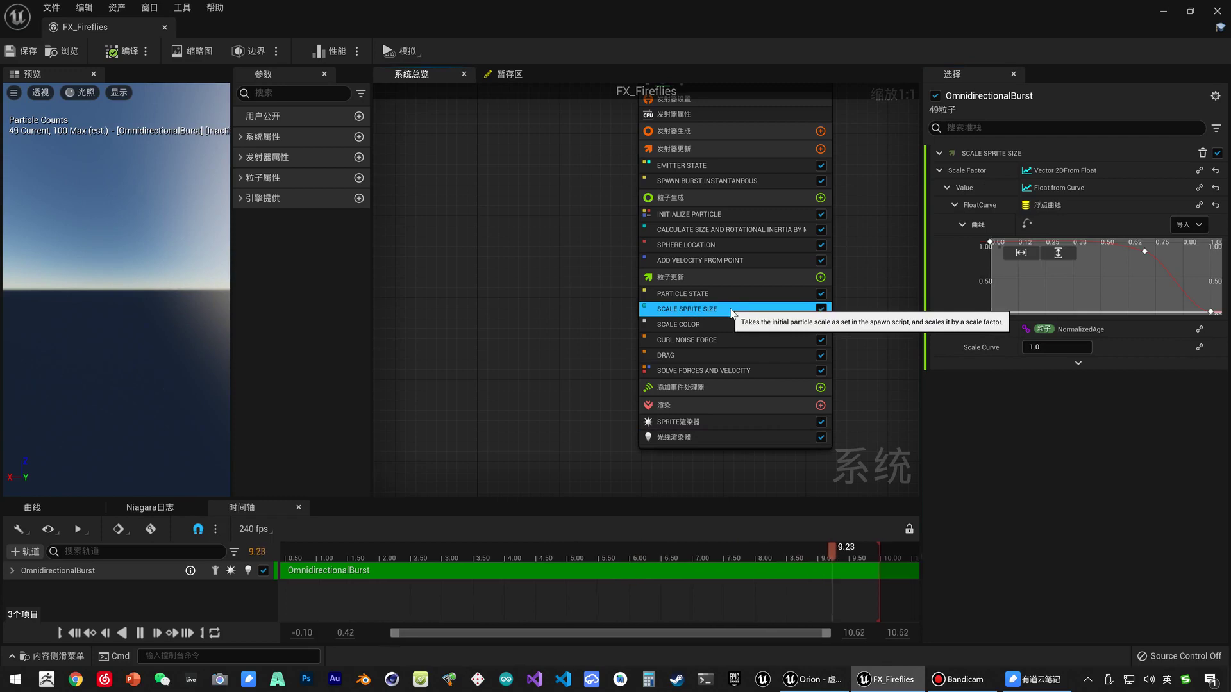
Delete the Scale Sprite Size and Calculate Size and Rotational Inertia by Mass modules.
key("Delete")
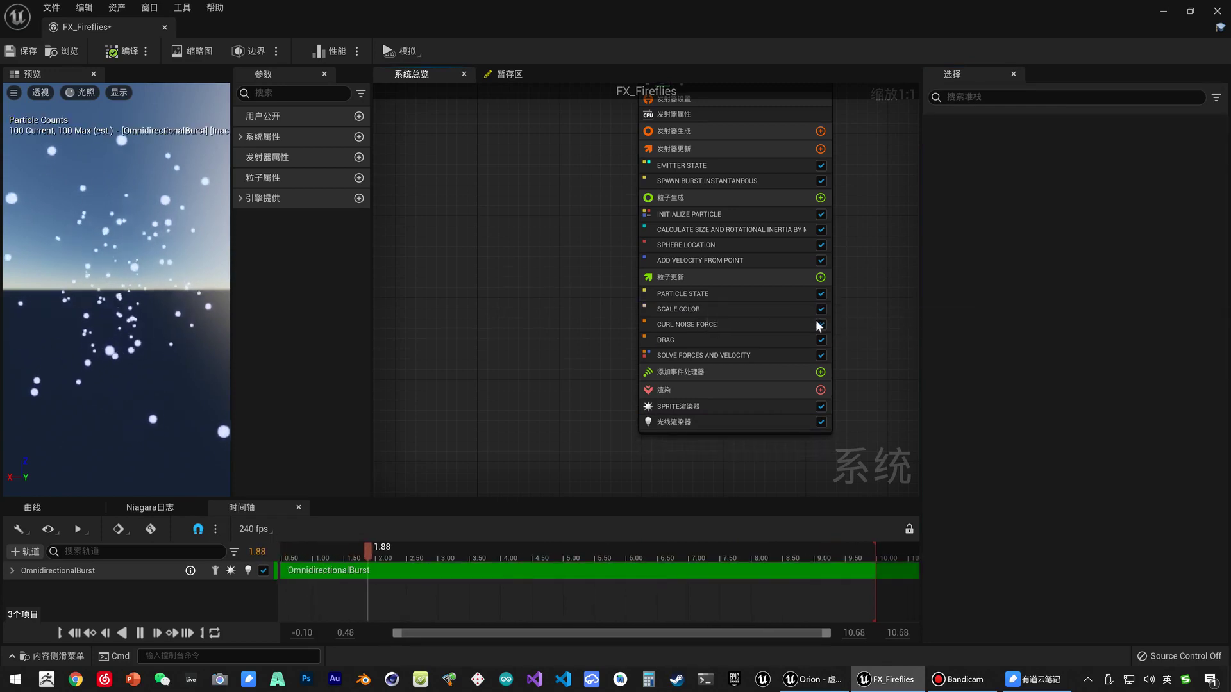
left_click(737, 310)
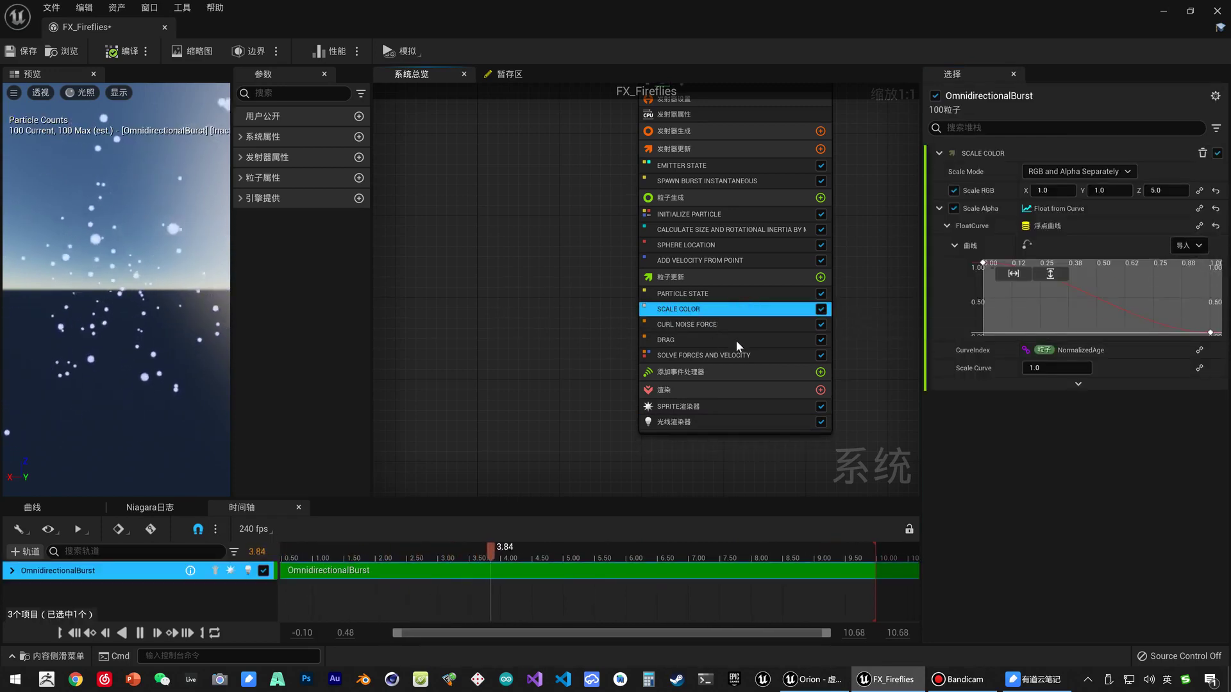
left_click(708, 230)
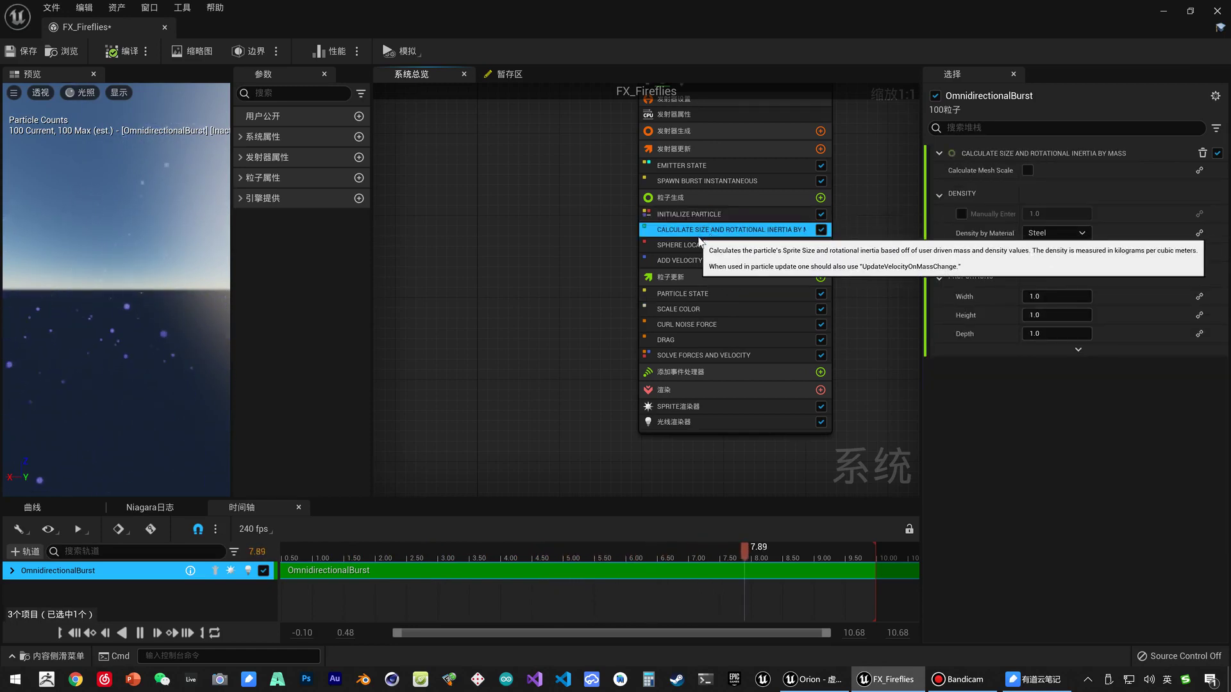
key("Delete")
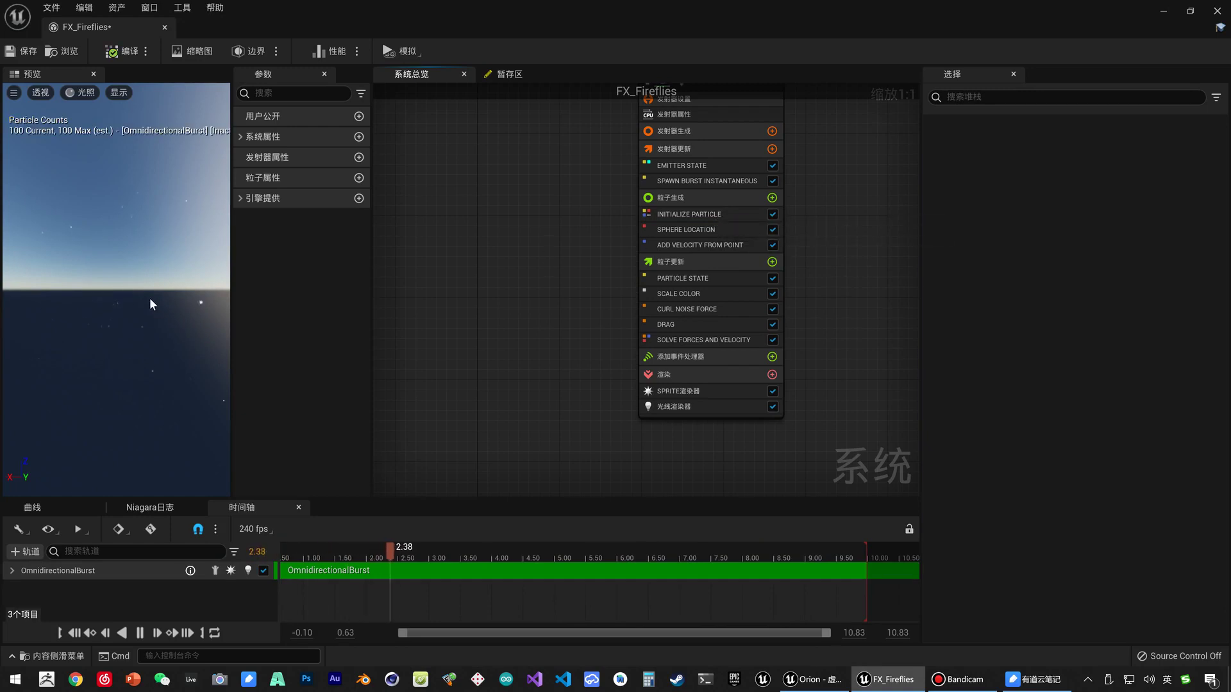
Set Spawn Burst Instantaneous's spawn count to 300 and save with Ctrl+S.
left_click(705, 216)
left_click(698, 182)
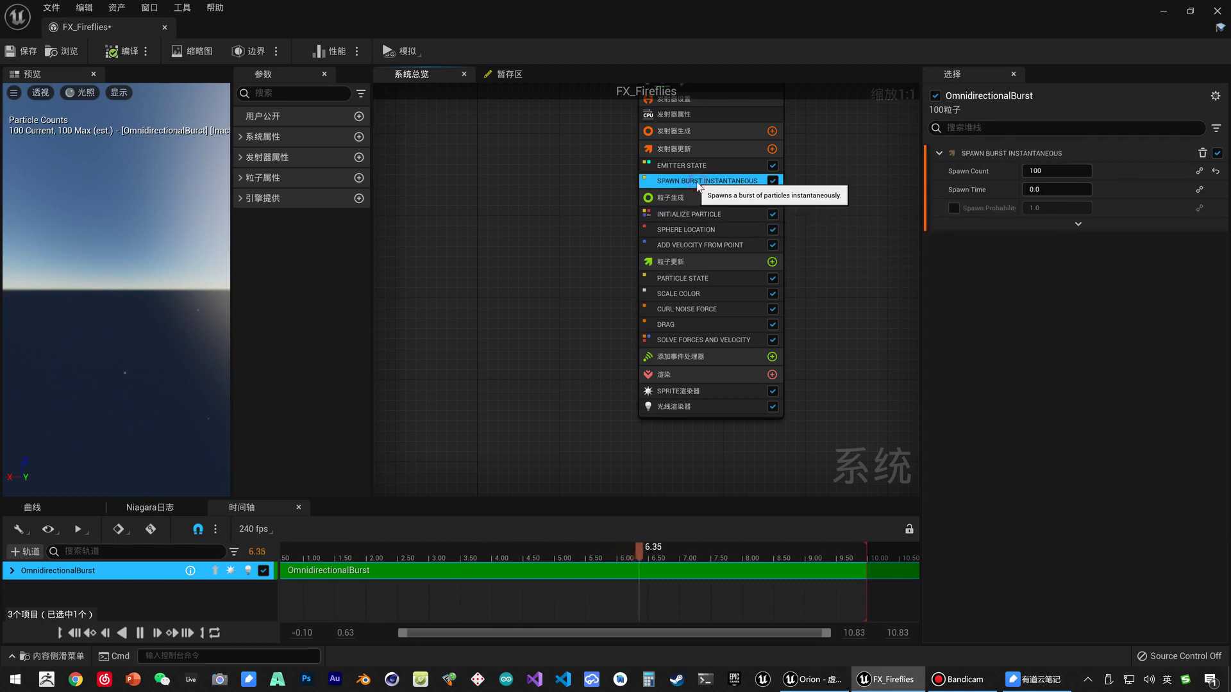
left_click(692, 166)
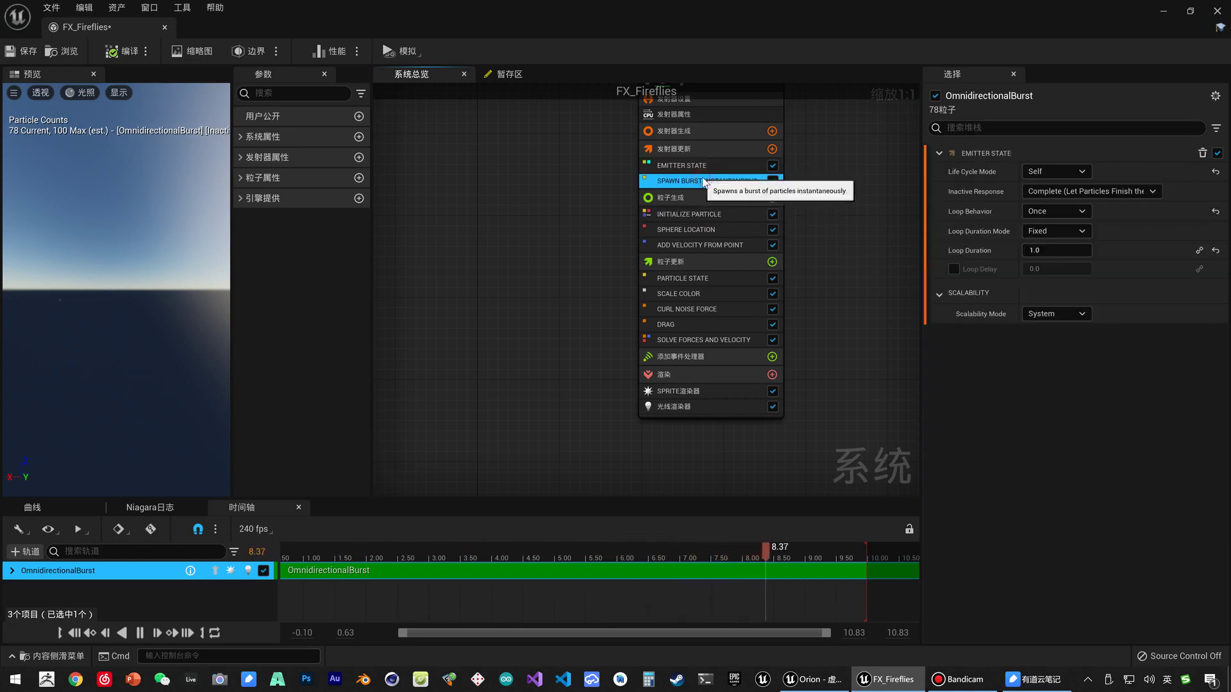
left_click(695, 182)
type("2")
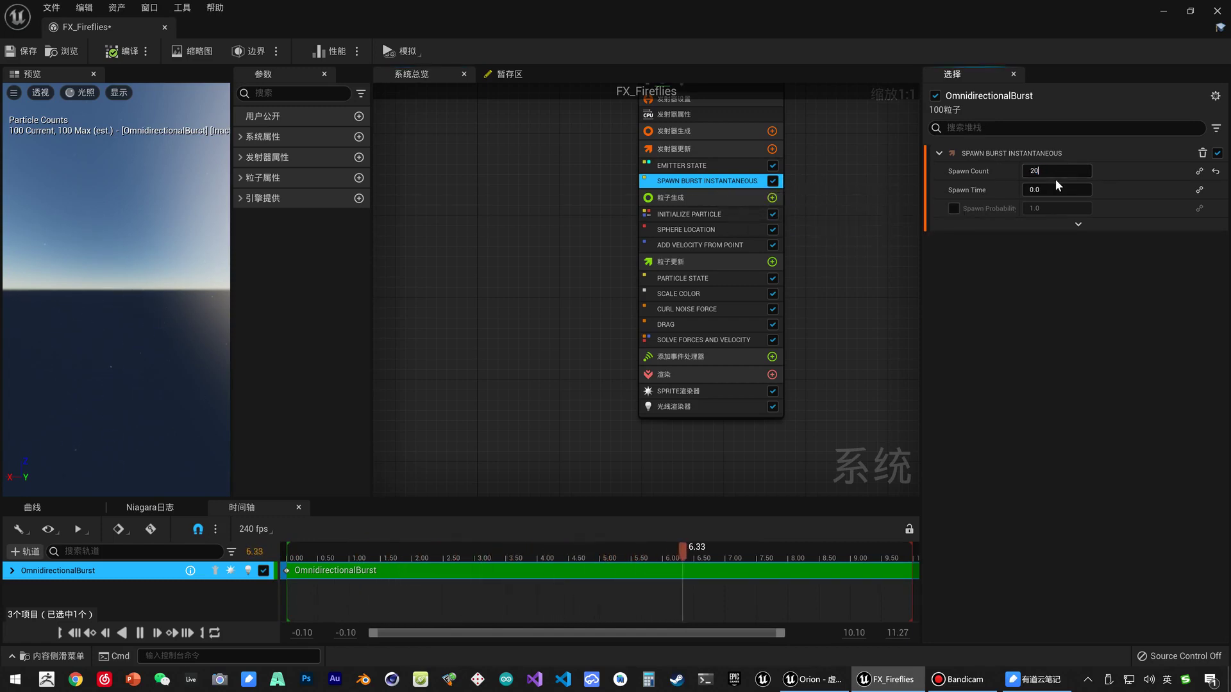
type("00")
key("Return")
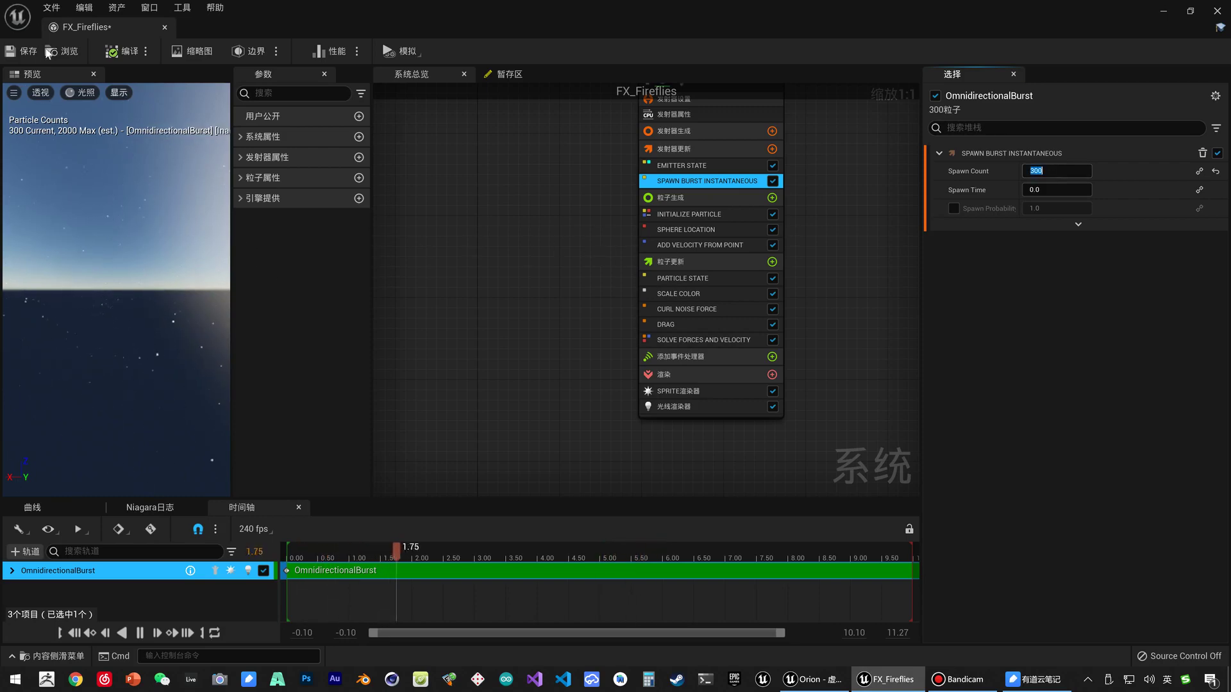
key("ctrl+s")
Dock the FX_Fireflies editor and fly the camera around the Orion level in game view.
left_click_drag(152, 40, 241, 31)
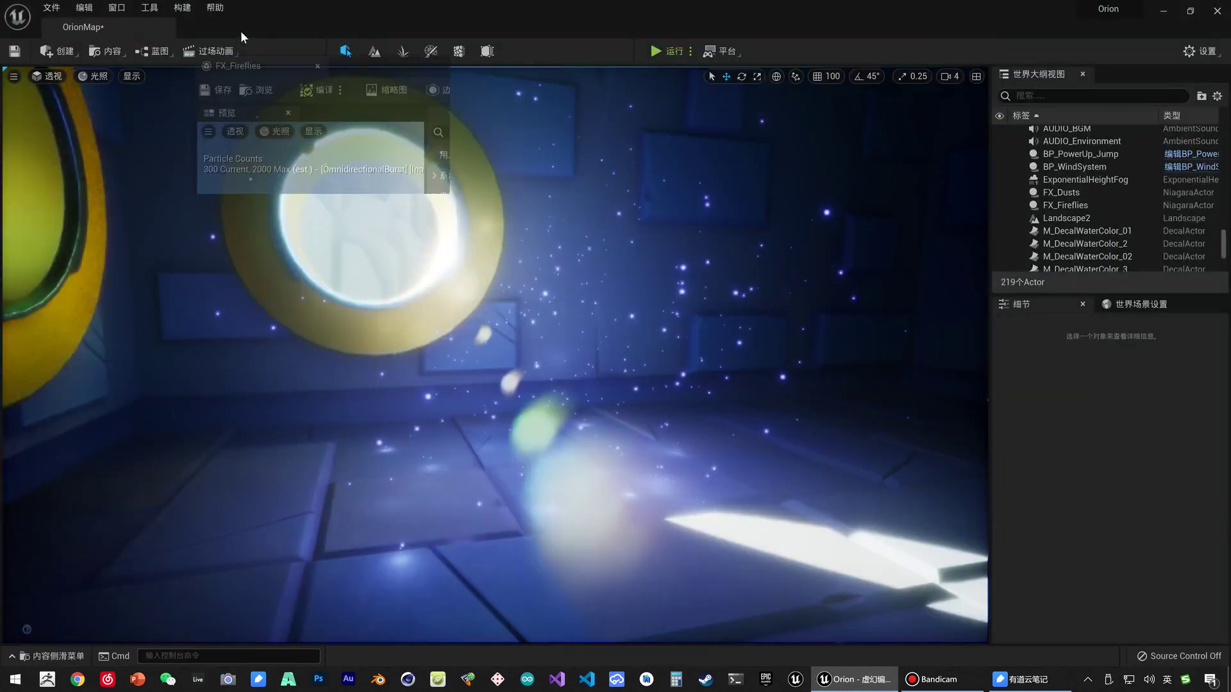
left_click(122, 33)
right_click_drag(550, 289, 561, 305)
key("g")
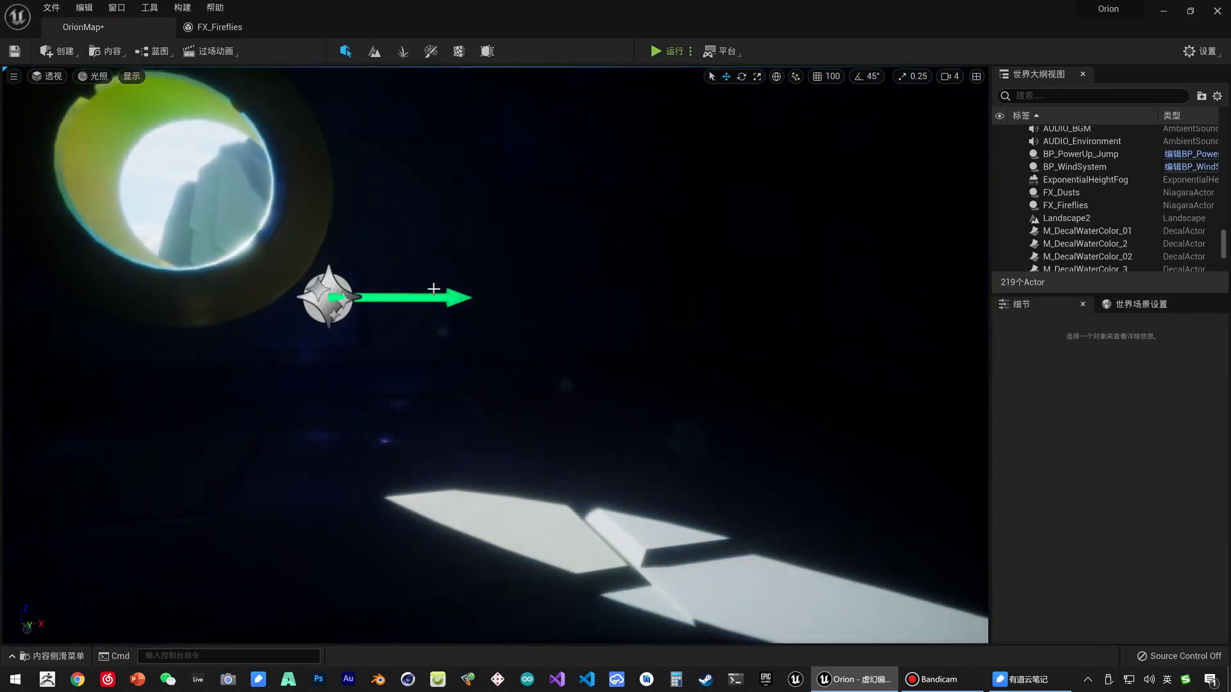
Enable Force Solo on the FX_Fireflies actor, watch the fireflies, then return to the system editor.
left_click(338, 290)
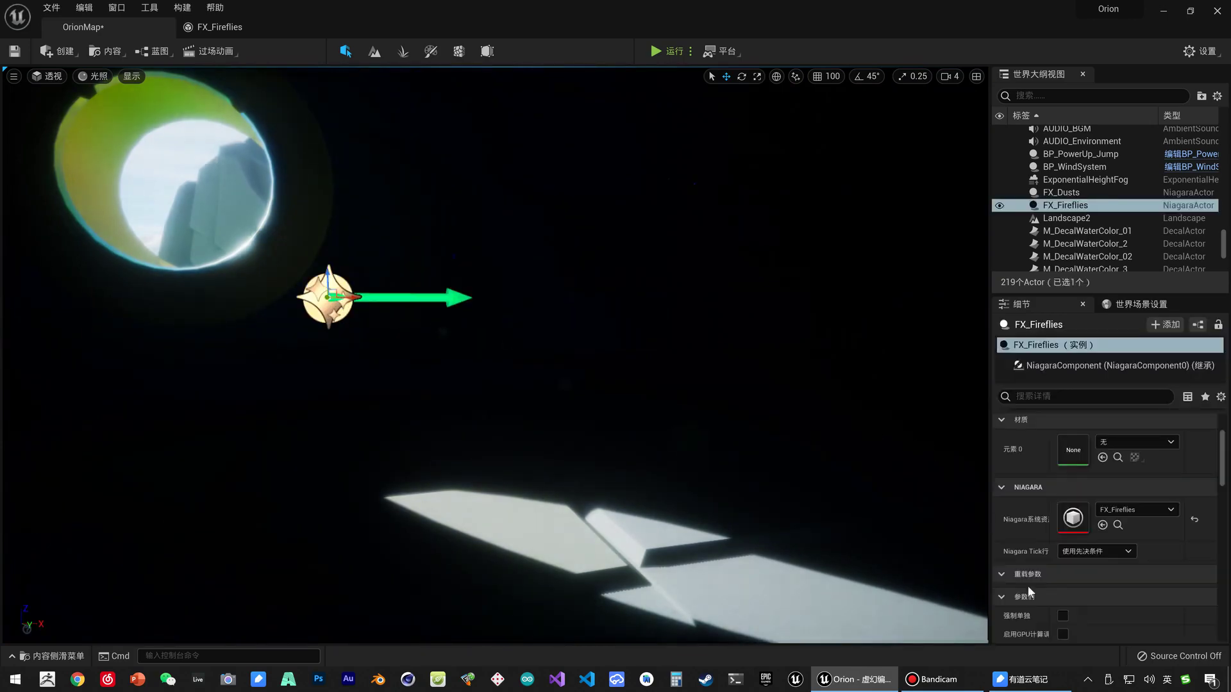
scroll(1038, 595, "down", 1)
left_click(1062, 574)
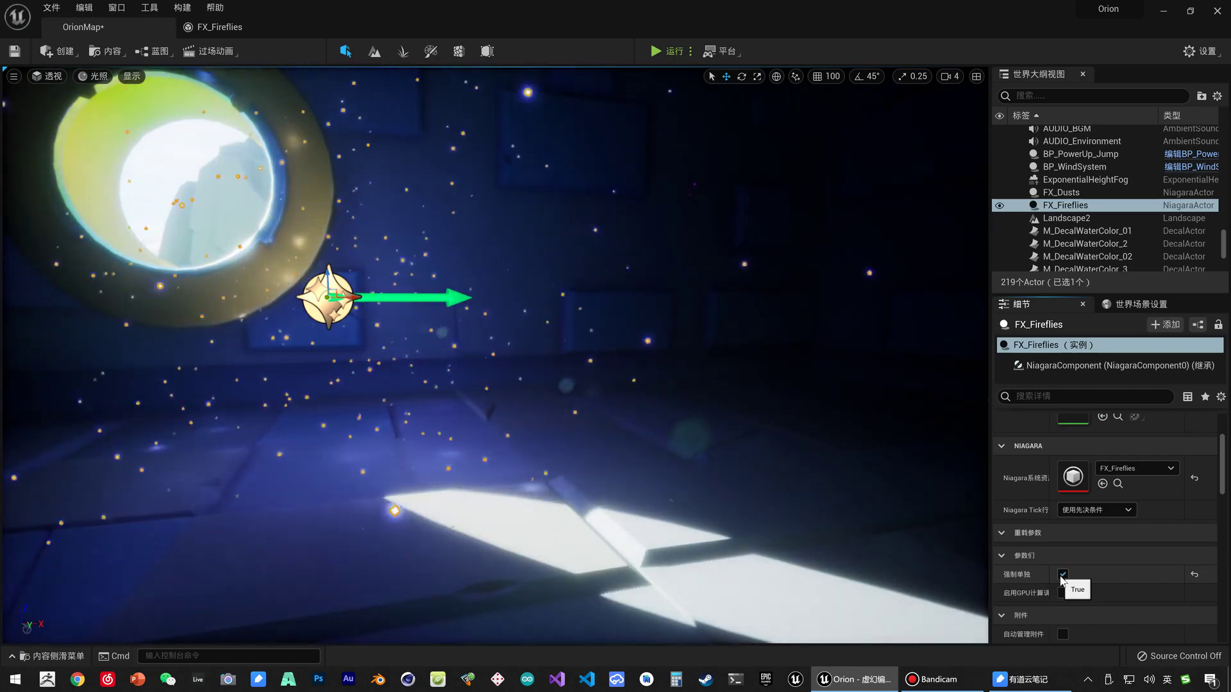
left_click(462, 280)
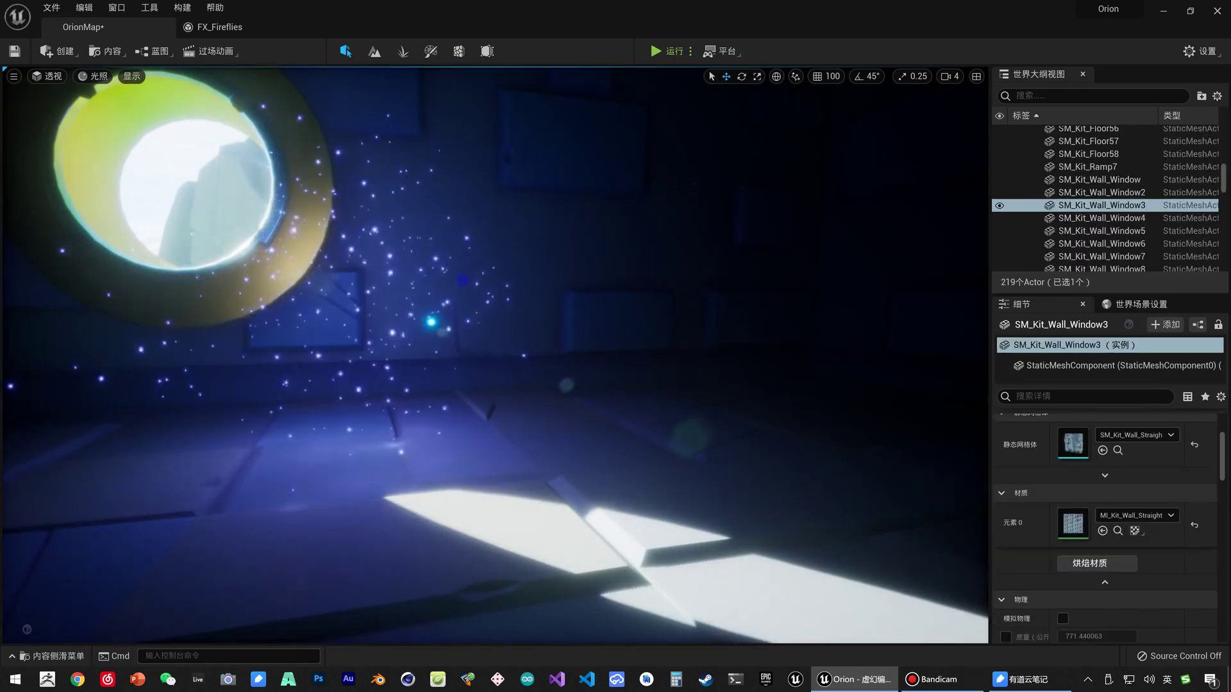
right_click_drag(462, 280, 462, 280)
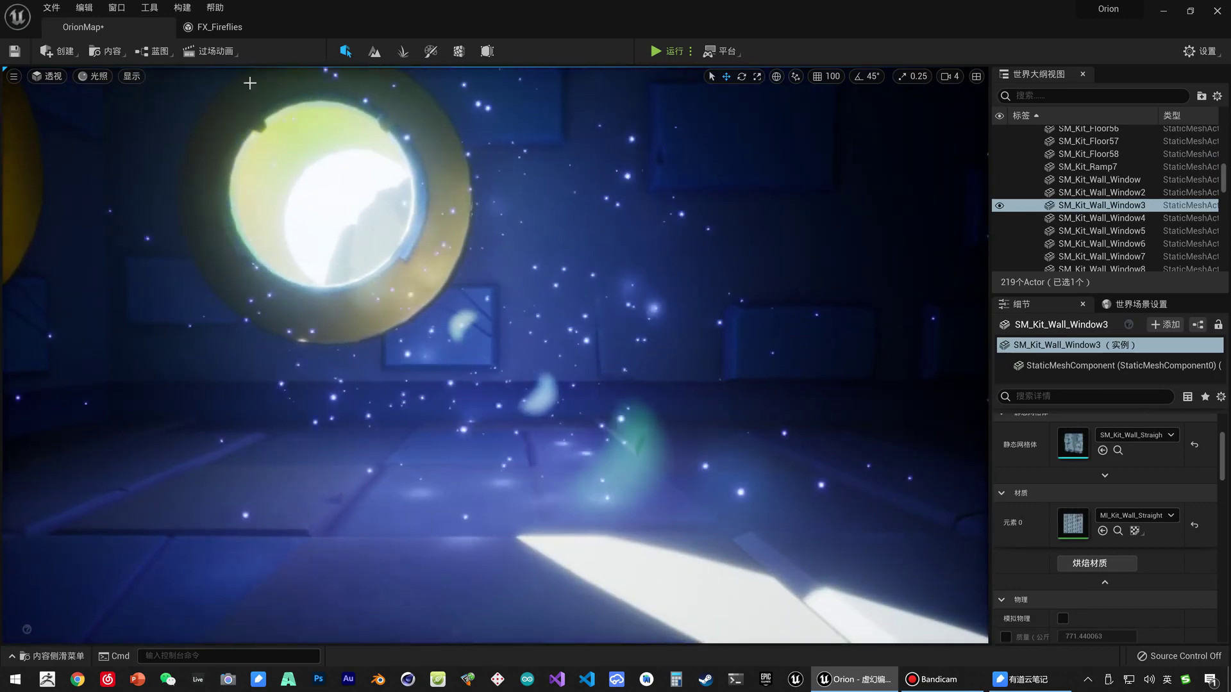
left_click(221, 27)
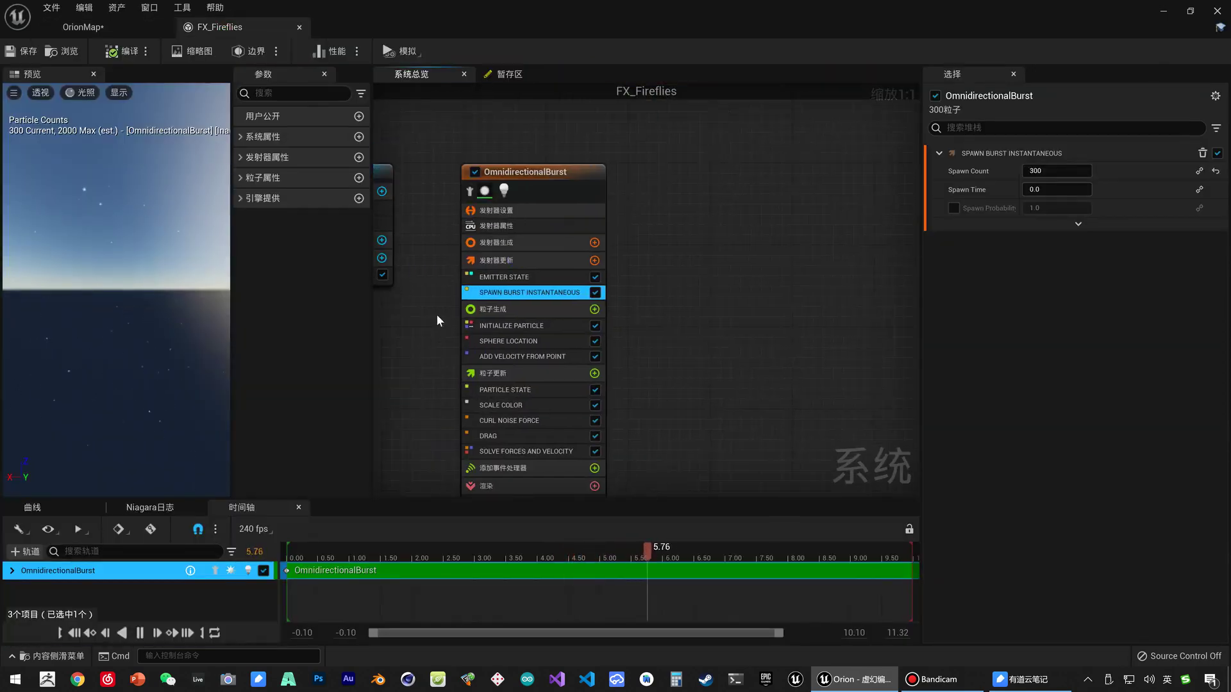
Set Initialize Particle's uniform sprite size range to 0.8–1.6, then go back to OrionMap.
left_click(549, 327)
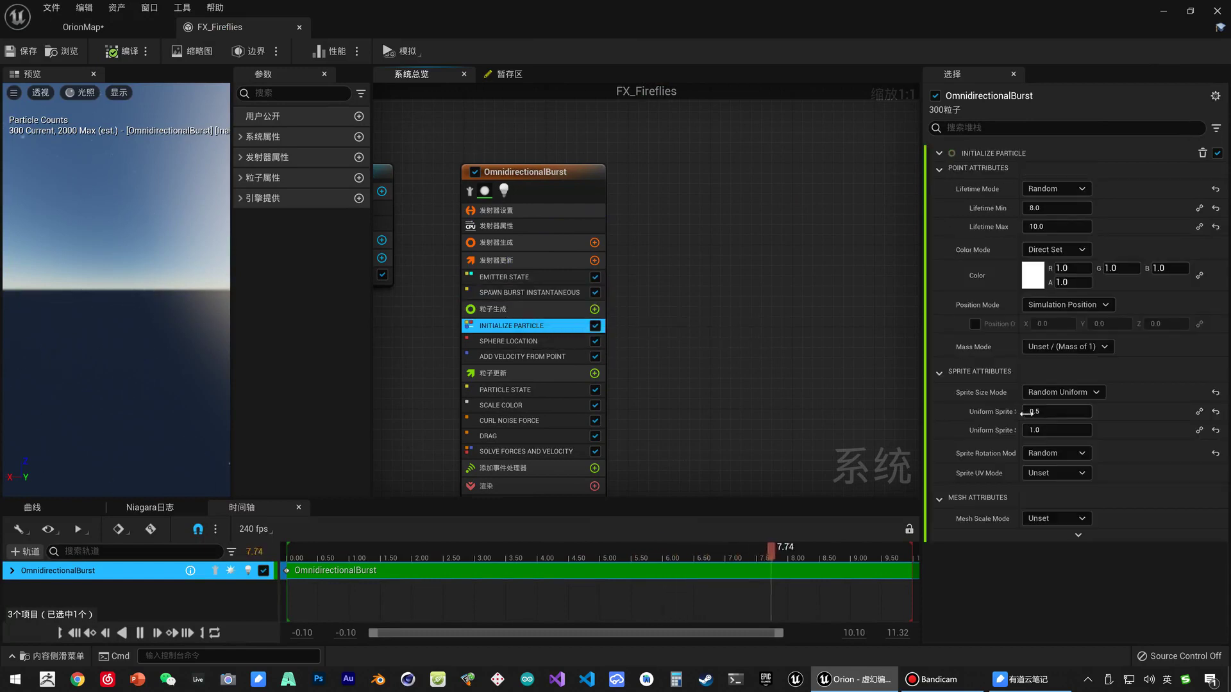
type("0.8")
key("Return")
type("1.6")
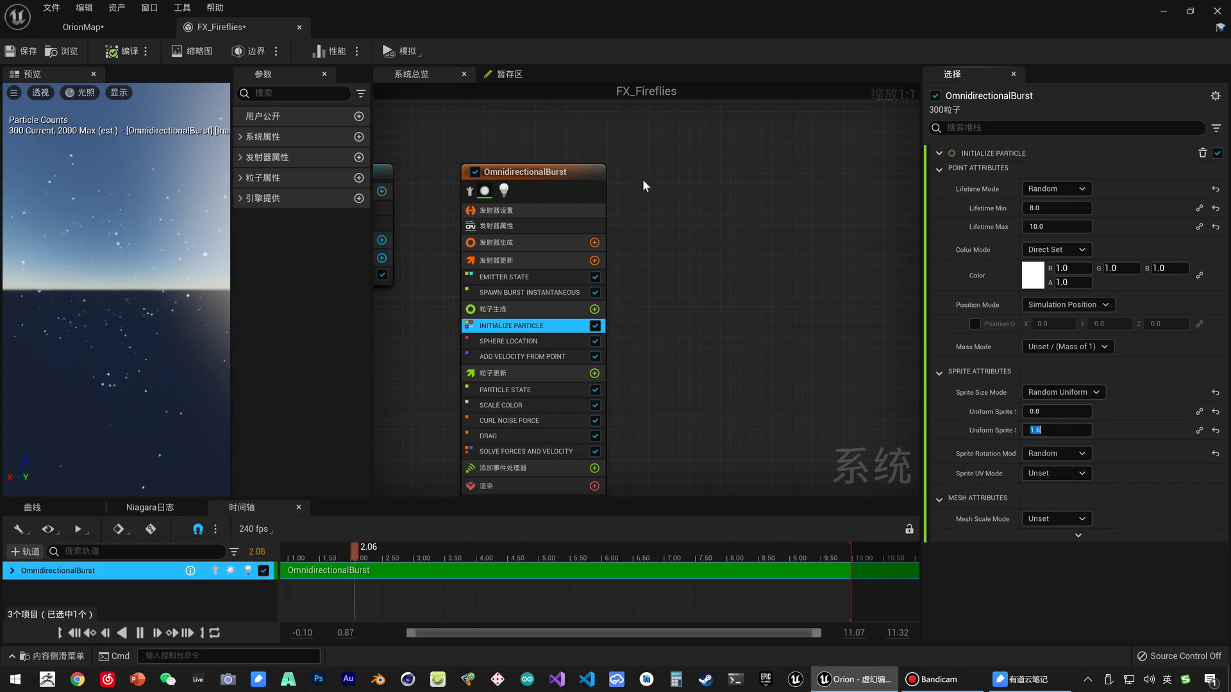
left_click(144, 29)
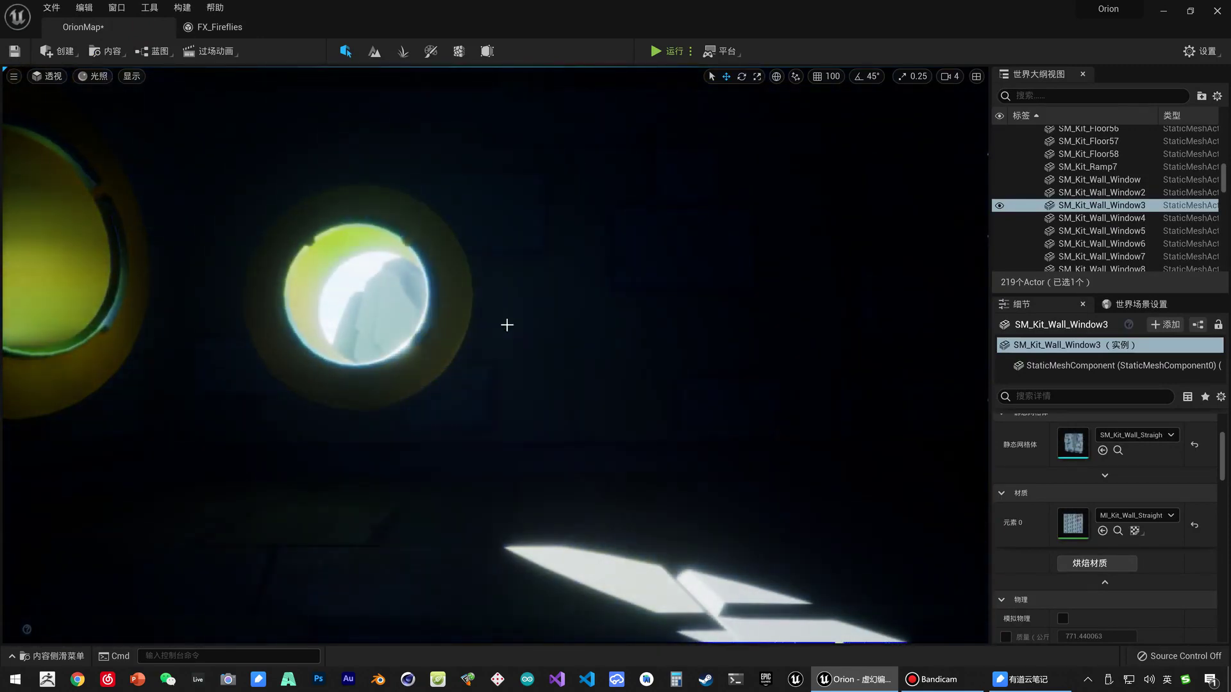
Select the FX_Fireflies actor beside the round window in the OrionMap viewport.
left_click(516, 362)
left_click(480, 382)
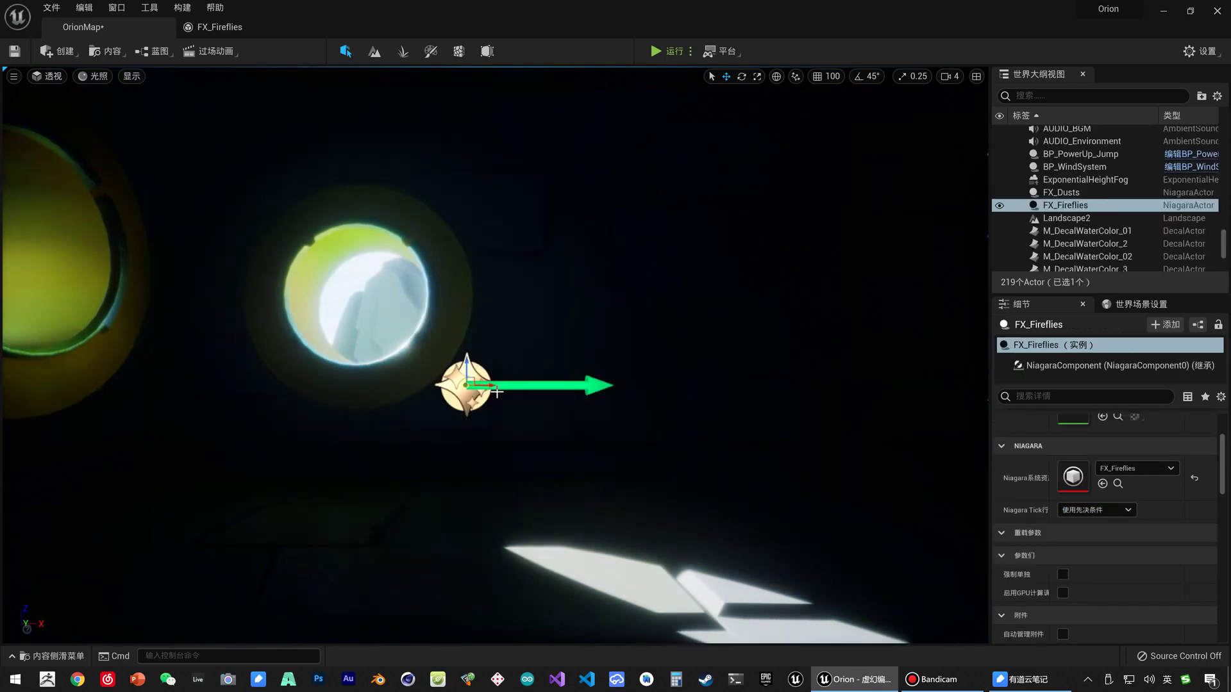